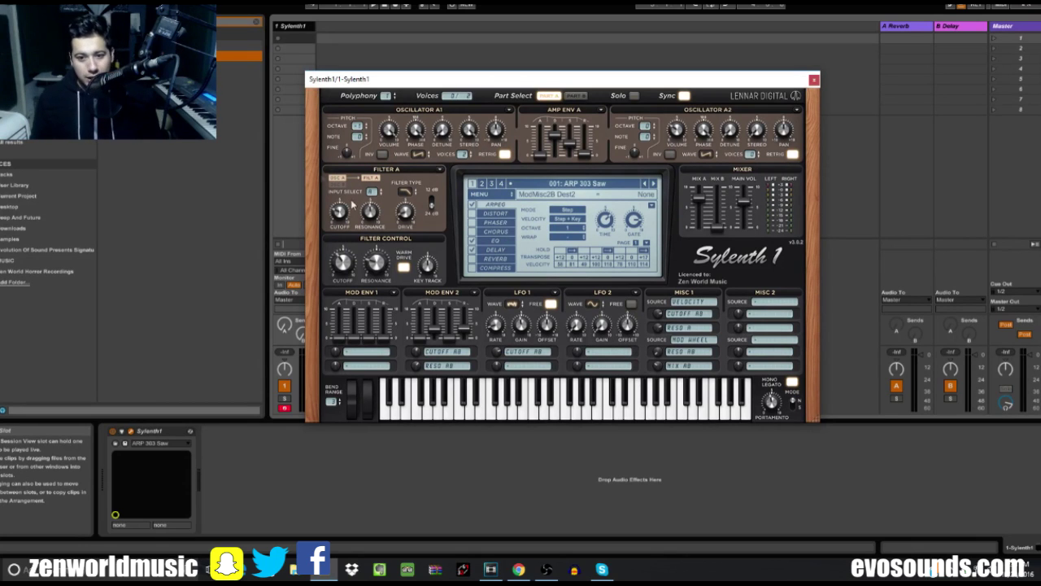
Initialize the current Sylenth1 preset to an Init patch and move the plugin window off the session tracks.
left_click(506, 196)
mouse_move(530, 207)
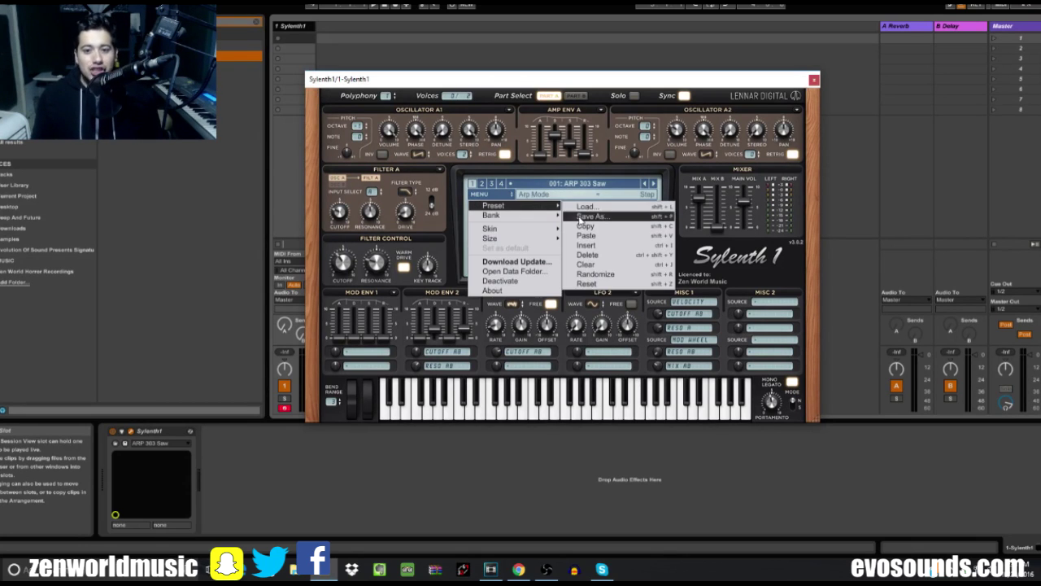
left_click(601, 248)
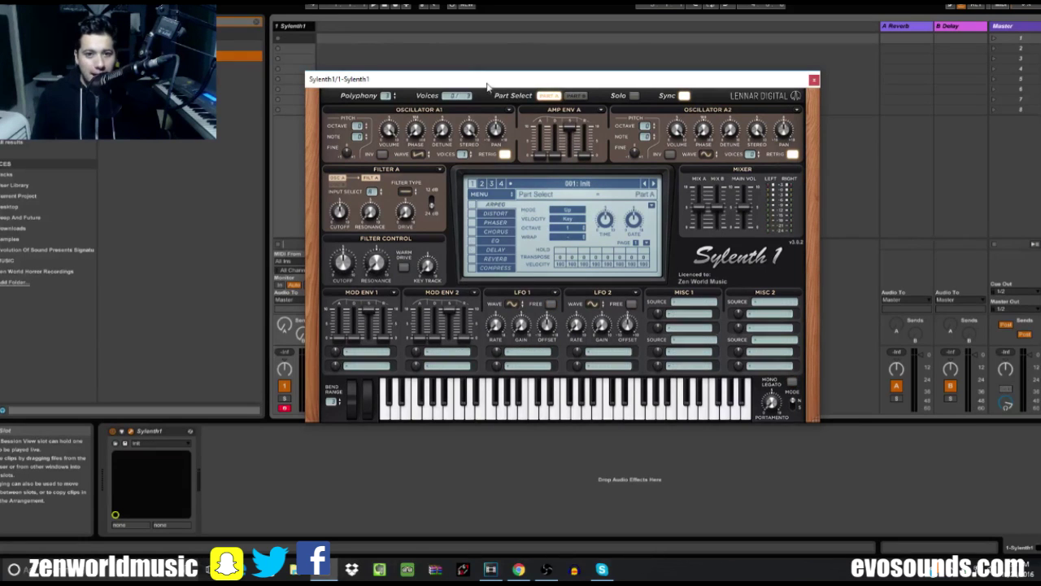
left_click_drag(485, 87, 590, 153)
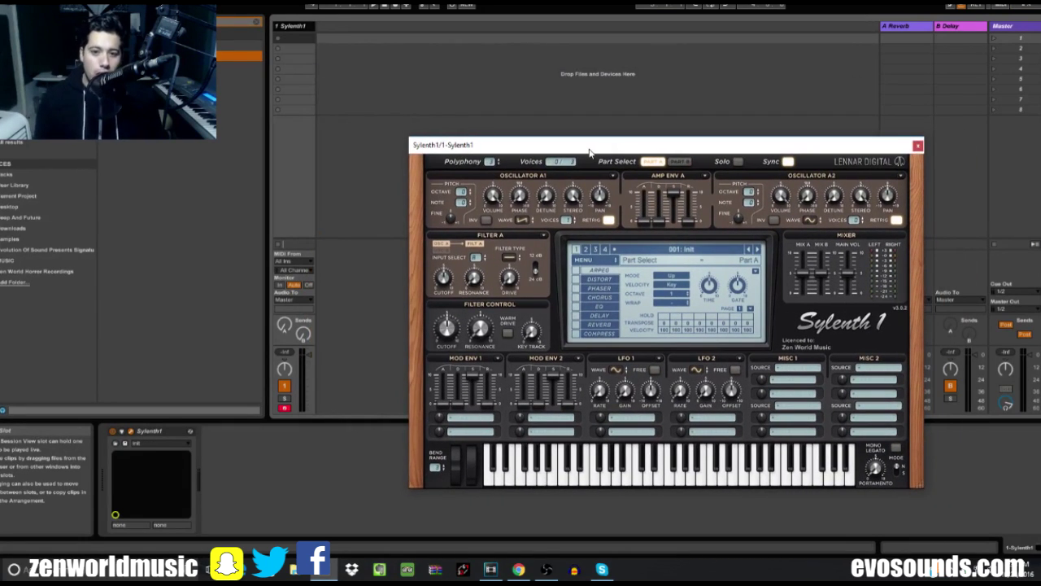
Add a Spectrum analyzer on a new audio track and bring the Sylenth1 track and its plugin window back into view.
left_click(144, 163)
left_click(33, 99)
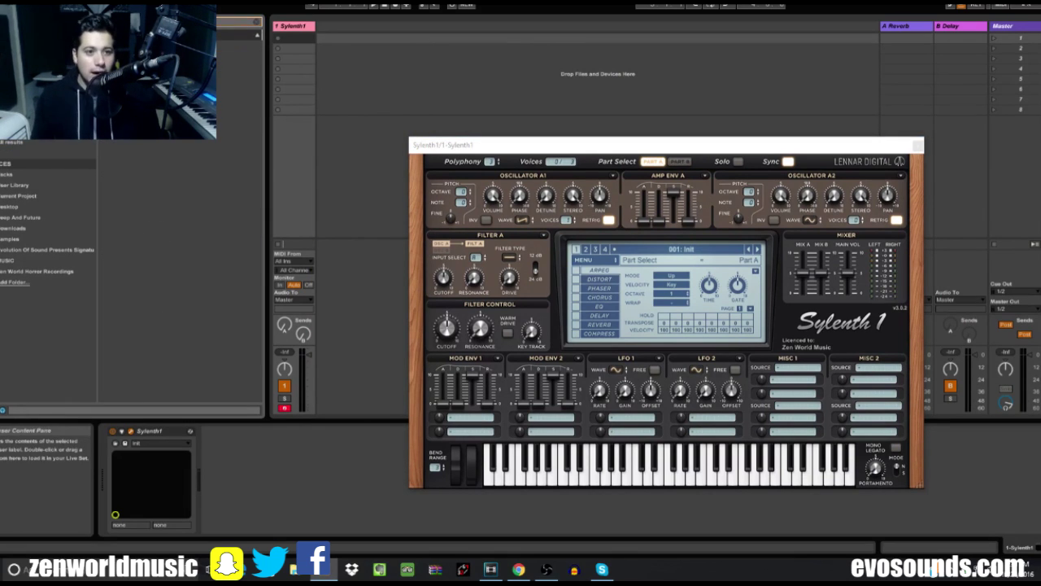
left_click_drag(126, 380, 618, 122)
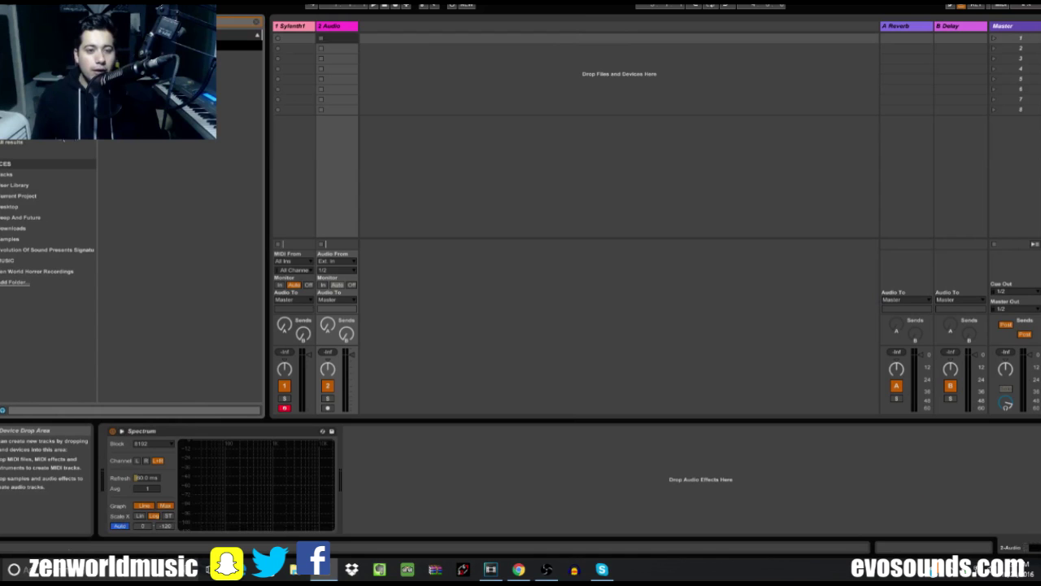
left_click(304, 35)
left_click_drag(489, 147, 379, 121)
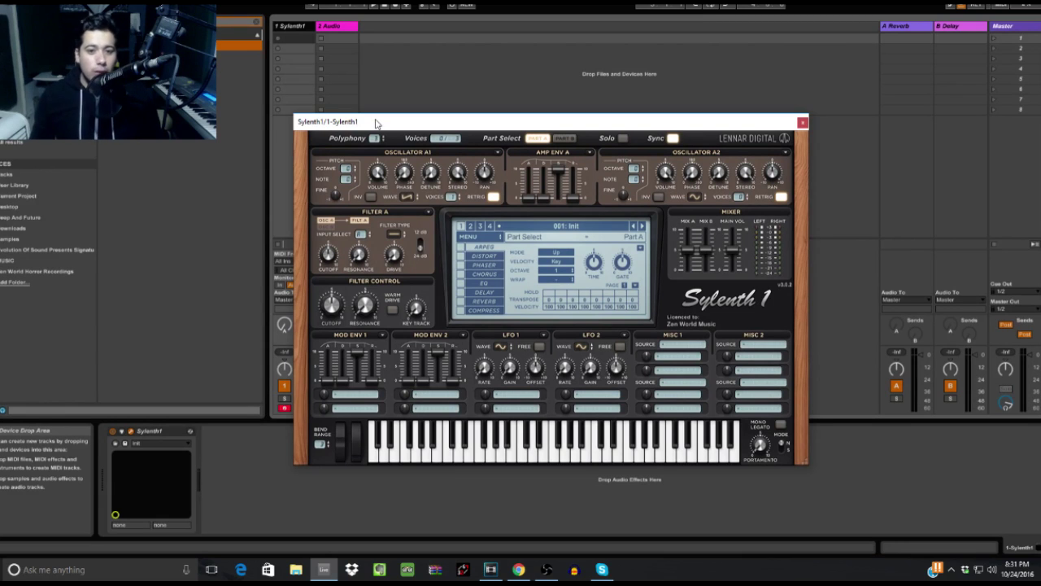
Set the oscillator A1 waveform to Sine and shift the plugin window clear of the track headers.
left_click(414, 199)
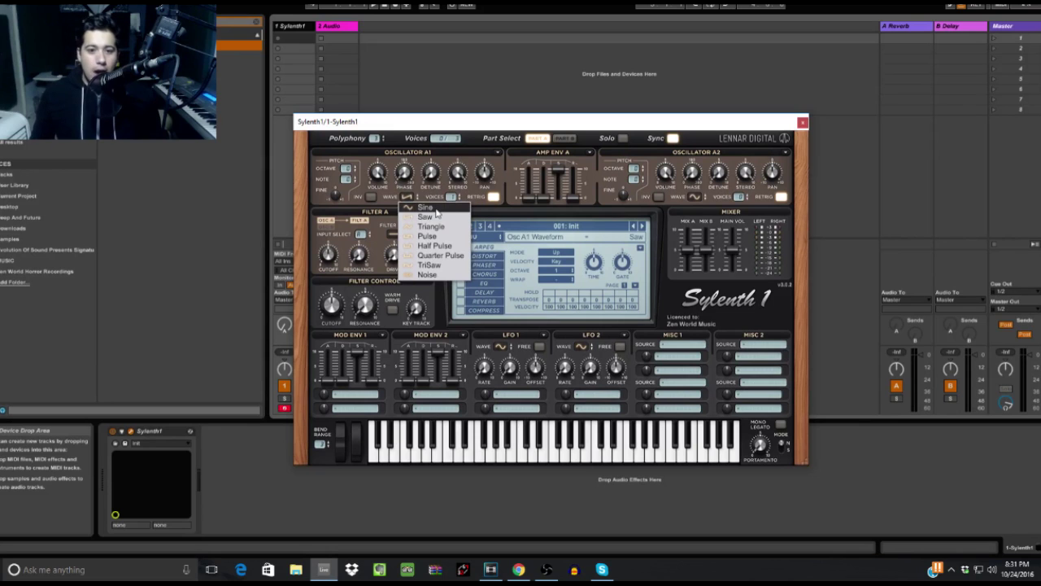
left_click(436, 210)
left_click_drag(391, 121, 507, 122)
Place Spectrum after Sylenth1 on the synth's track and enlarge its display, keeping the plugin window clear of the graph.
left_click(322, 33)
left_click(305, 30)
left_click(344, 30)
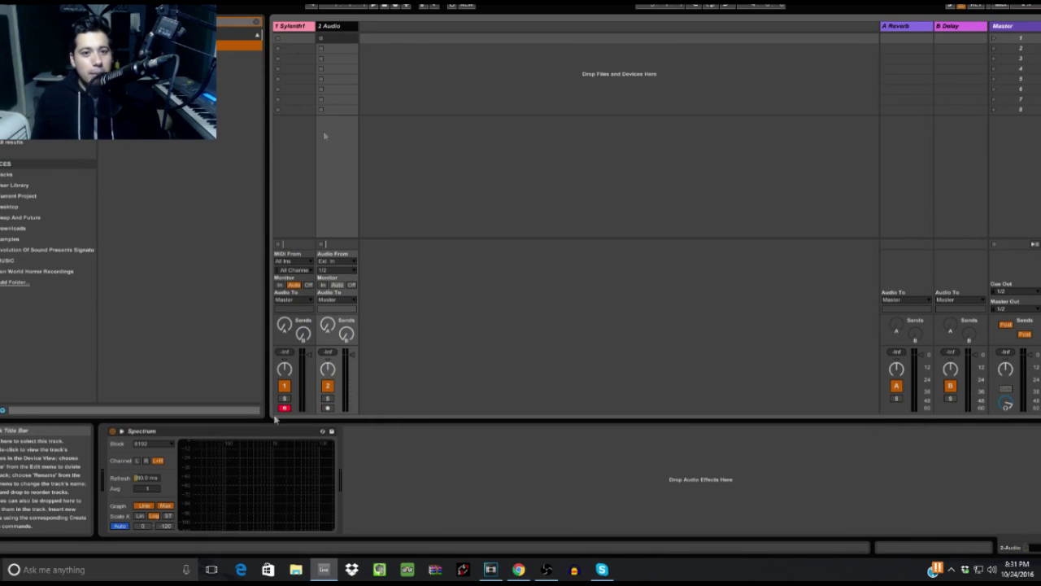
left_click(299, 27)
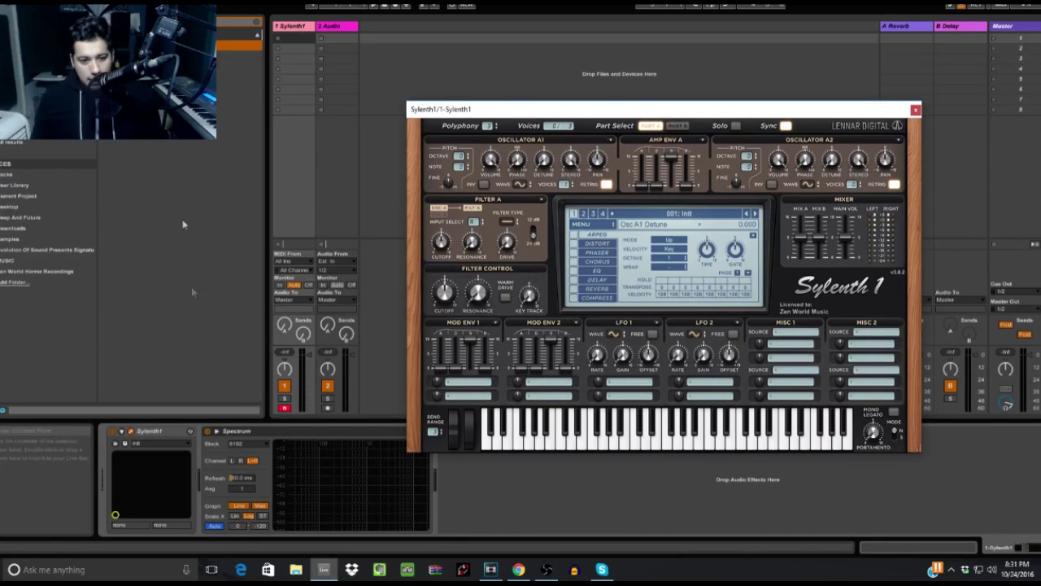
double_click(350, 489)
left_click_drag(654, 109, 629, 373)
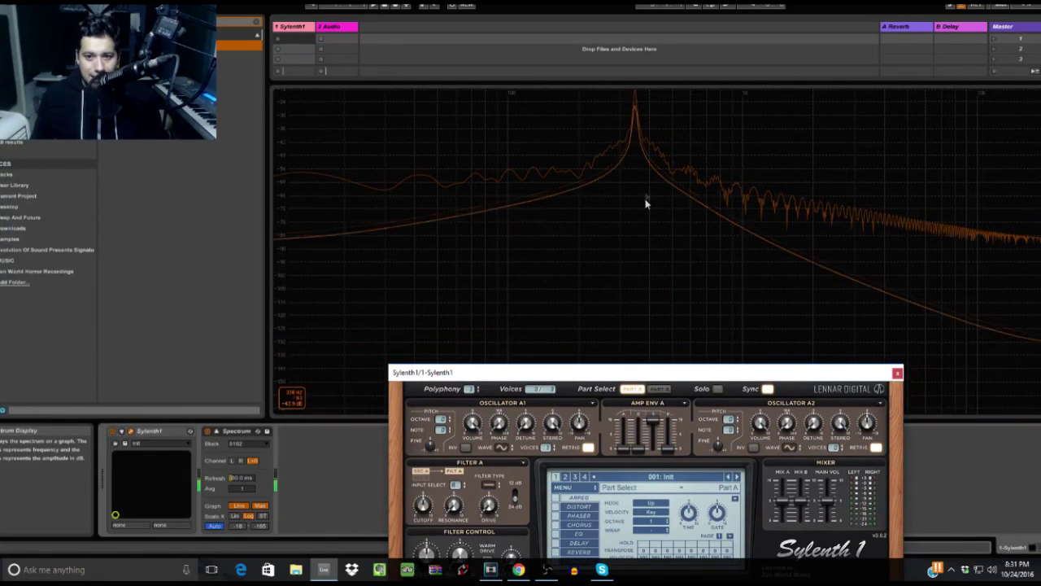
Set the oscillator A1 waveform to Saw and uncover the spectrum graph to examine the harmonics of a played note.
left_click_drag(572, 371, 529, 164)
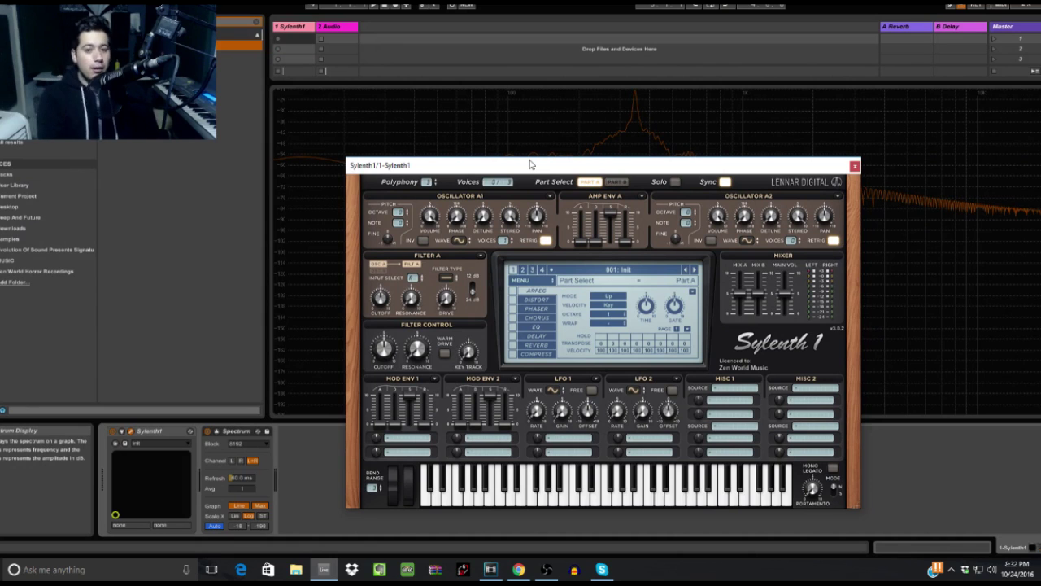
left_click(461, 241)
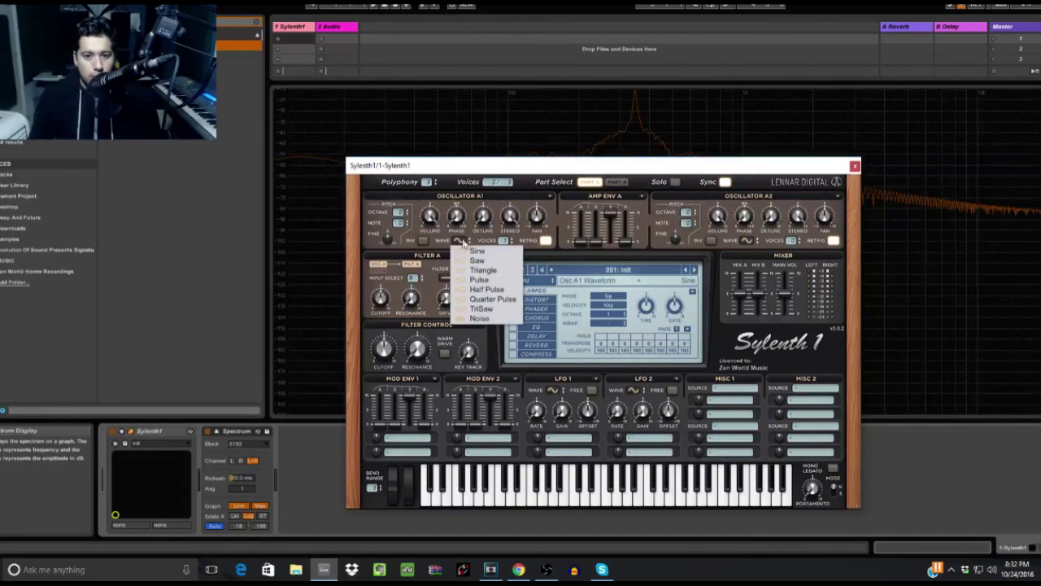
left_click(482, 260)
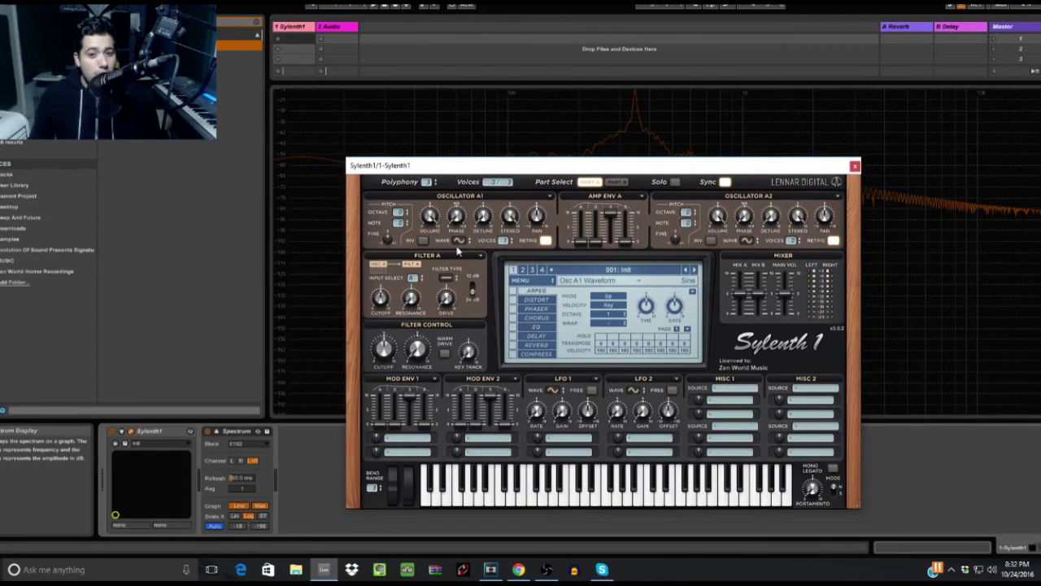
left_click(464, 244)
left_click(462, 257)
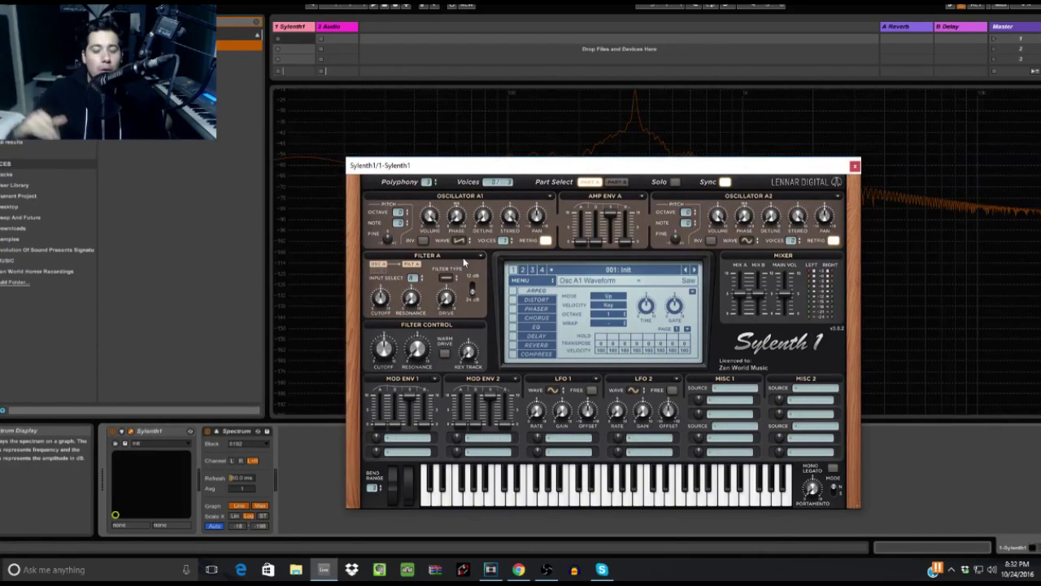
left_click(459, 240)
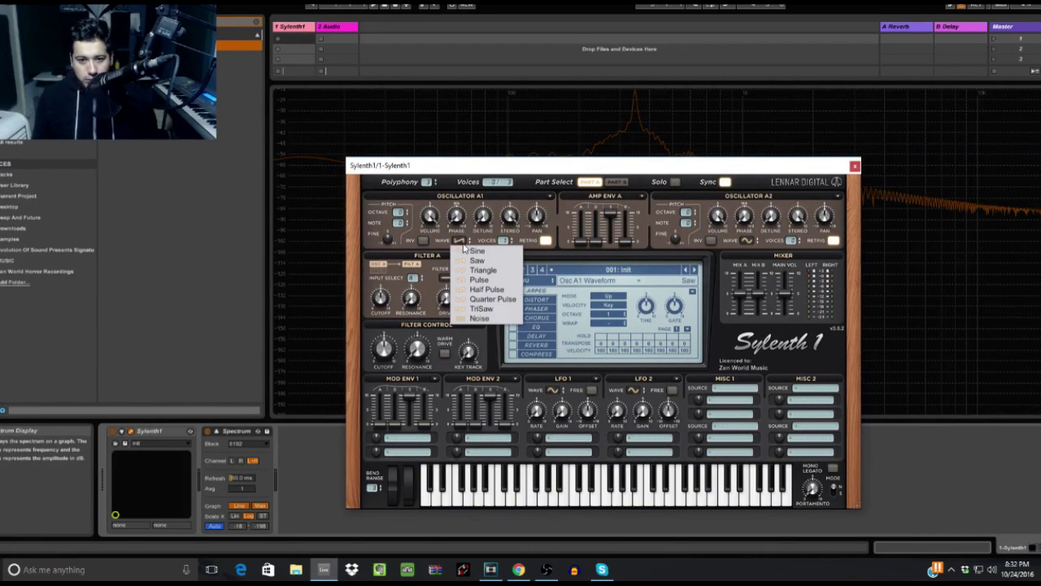
left_click(478, 260)
left_click_drag(569, 169, 528, 242)
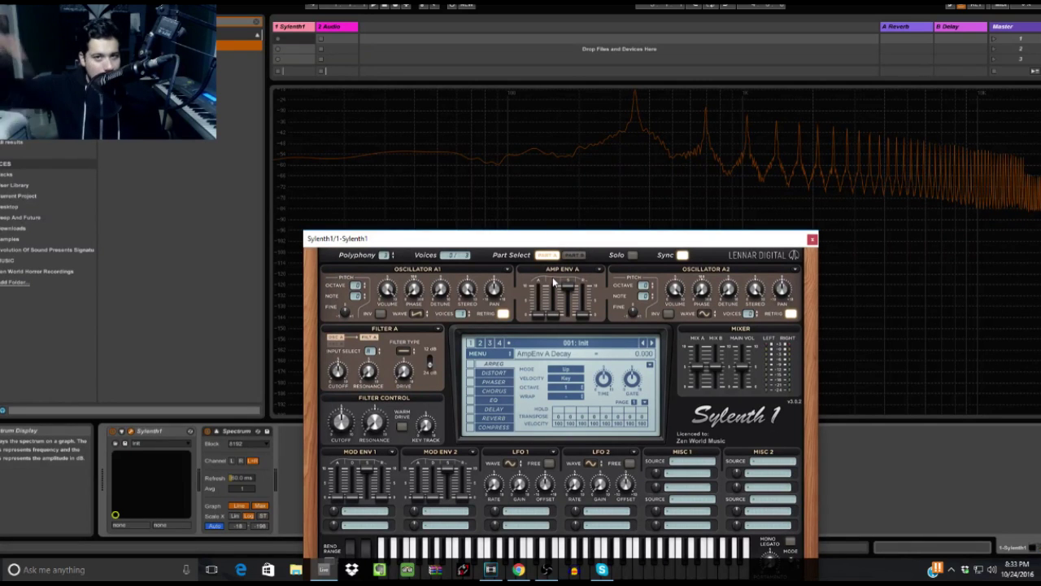
Set the oscillator A1 waveform to Triangle and play a note to hear it.
left_click_drag(527, 239, 534, 148)
left_click(423, 224)
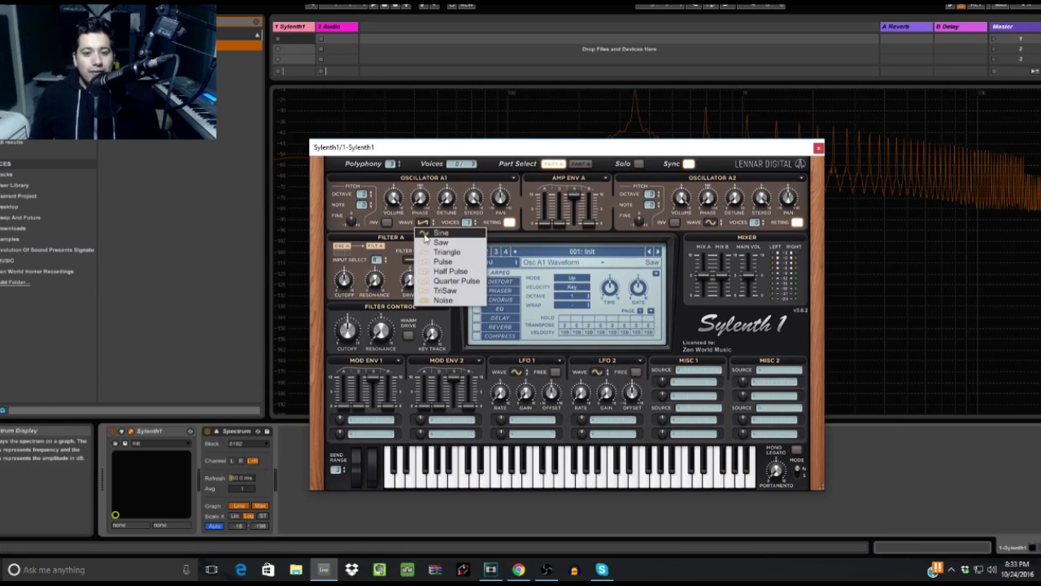
left_click(462, 252)
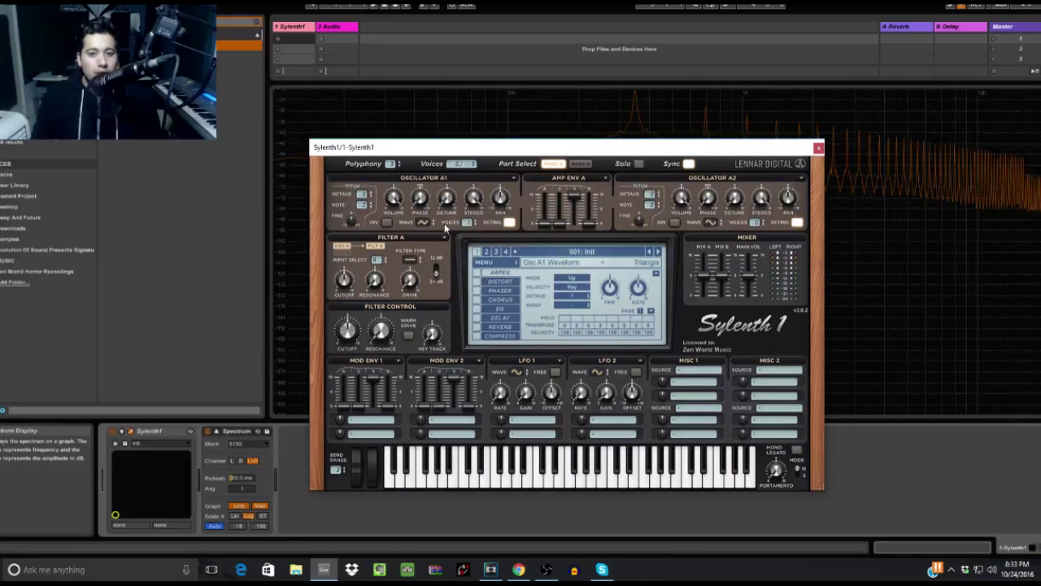
key("a")
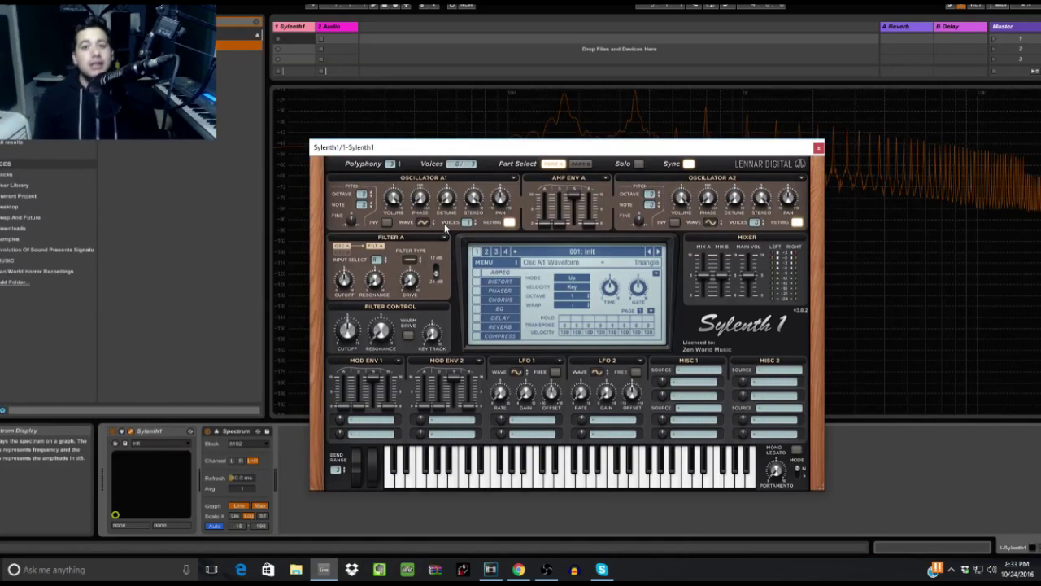
Set the oscillator A1 waveform to Pulse and play notes to compare its spectrum.
left_click(423, 222)
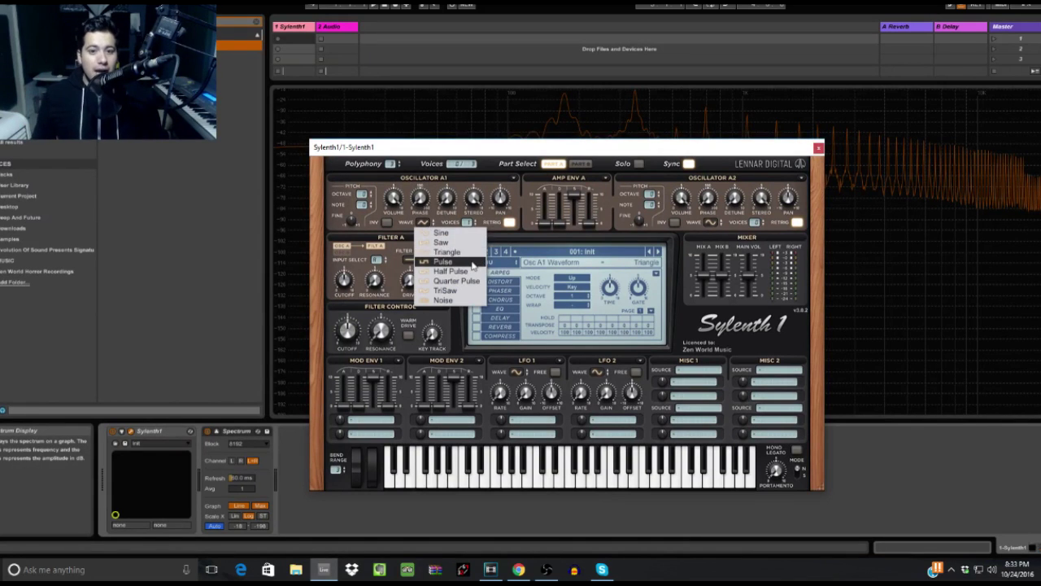
left_click(475, 261)
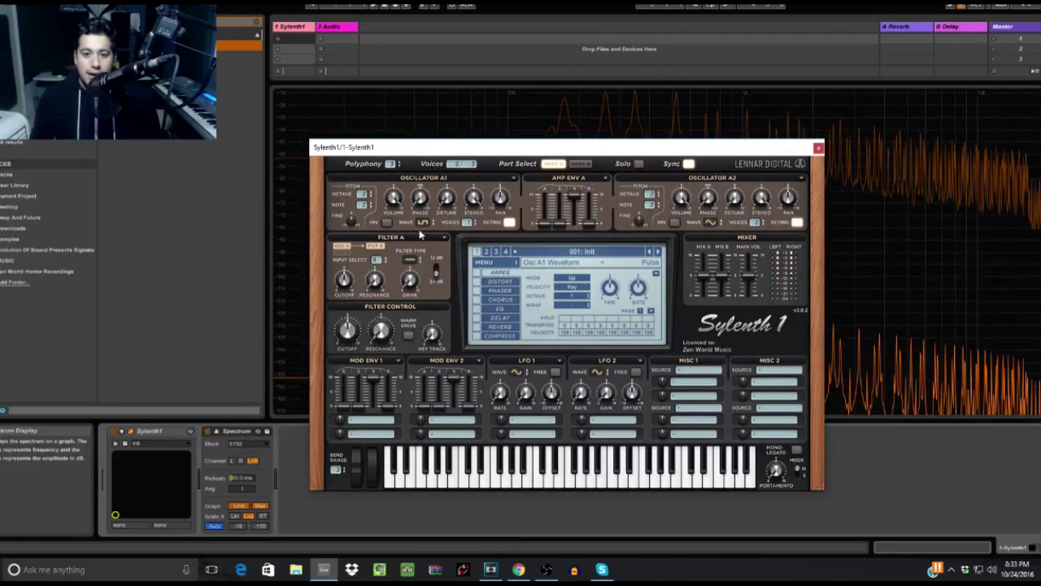
left_click(423, 222)
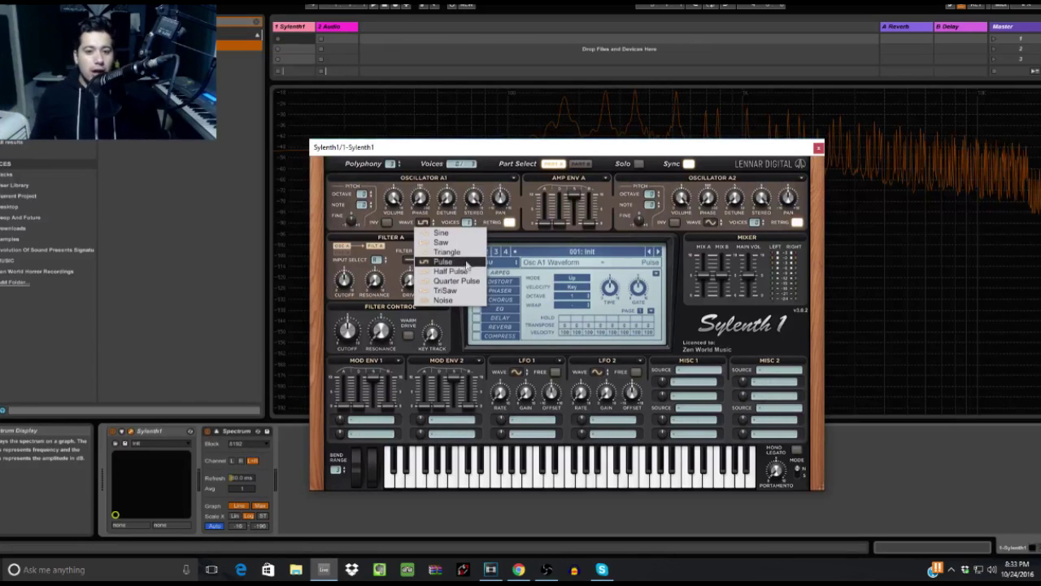
left_click(433, 228)
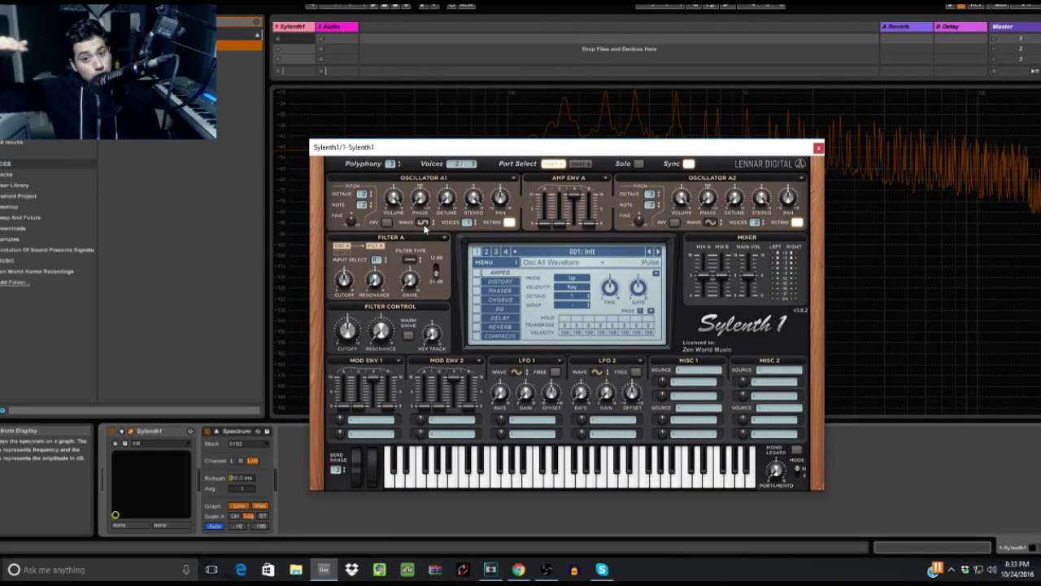
Audition the Half Pulse and Quarter Pulse waveforms on oscillator A1, returning it to Pulse.
left_click(423, 223)
left_click(450, 271)
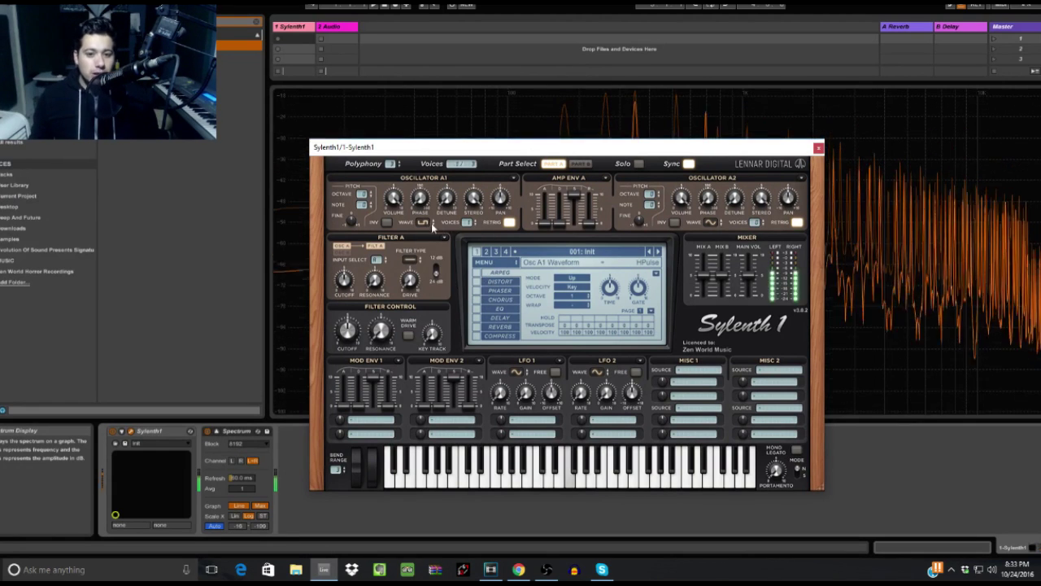
left_click(426, 223)
left_click(457, 281)
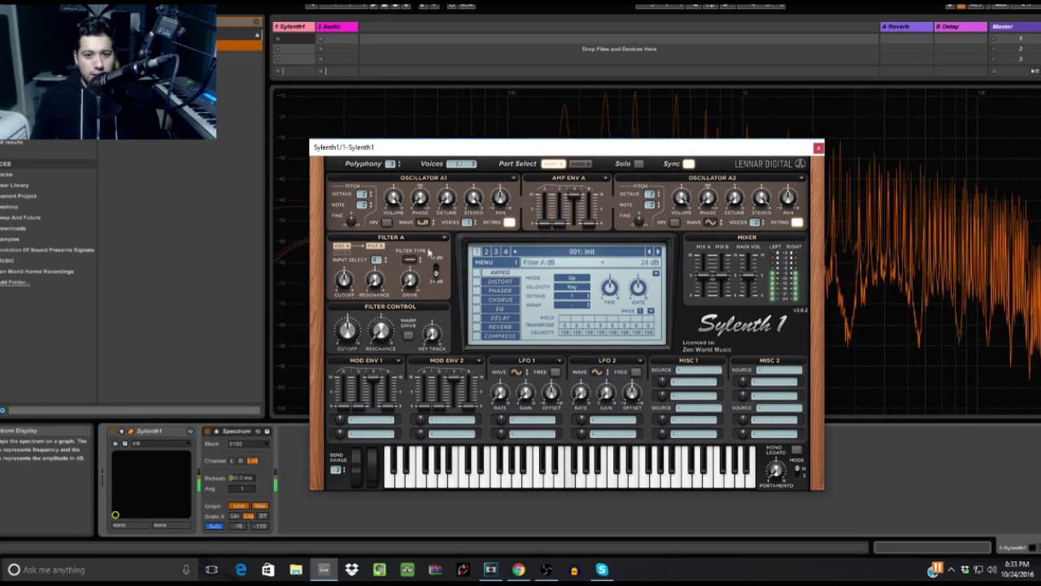
left_click(465, 282)
left_click(465, 275)
left_click(424, 222)
left_click(452, 256)
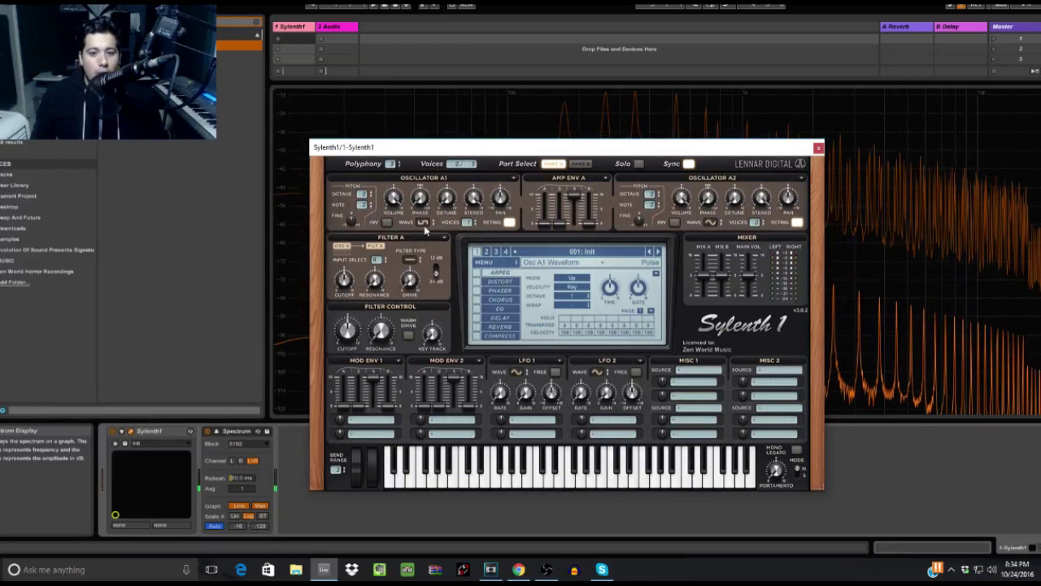
Set the oscillator A1 waveform to TriSaw and audition it.
left_click(423, 223)
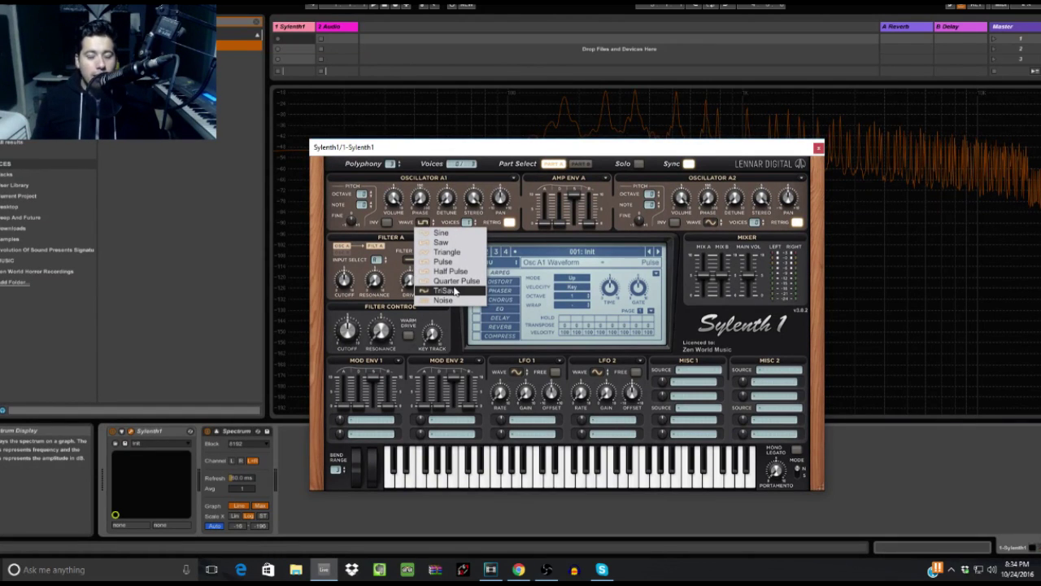
left_click(453, 291)
left_click(423, 222)
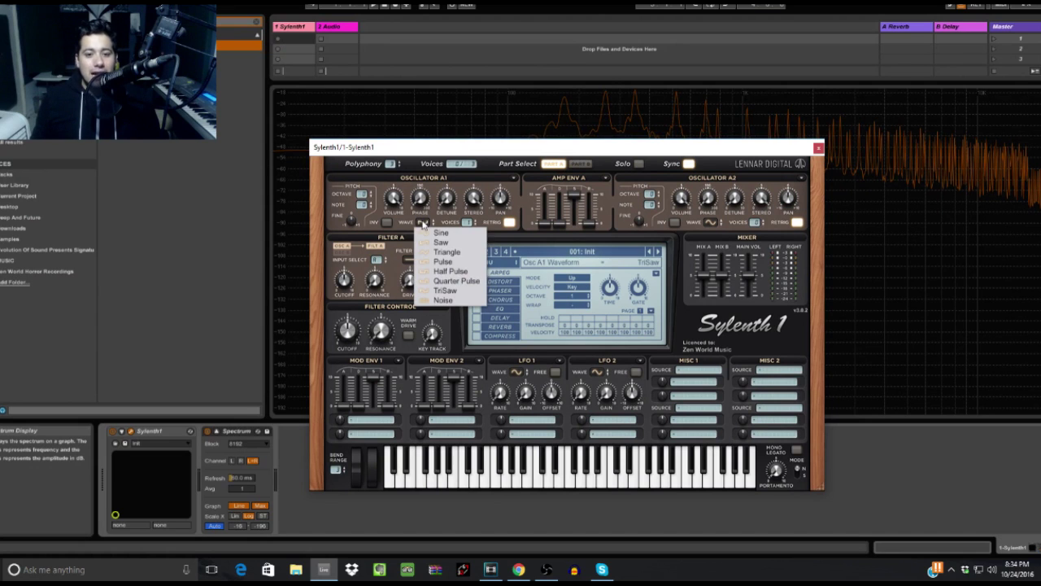
left_click(452, 291)
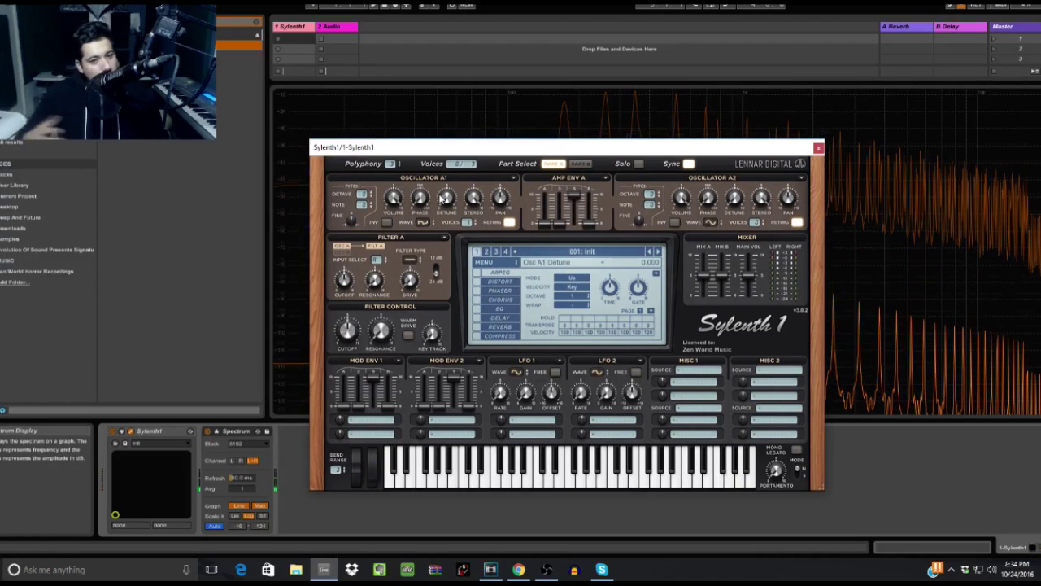
mouse_move(440, 199)
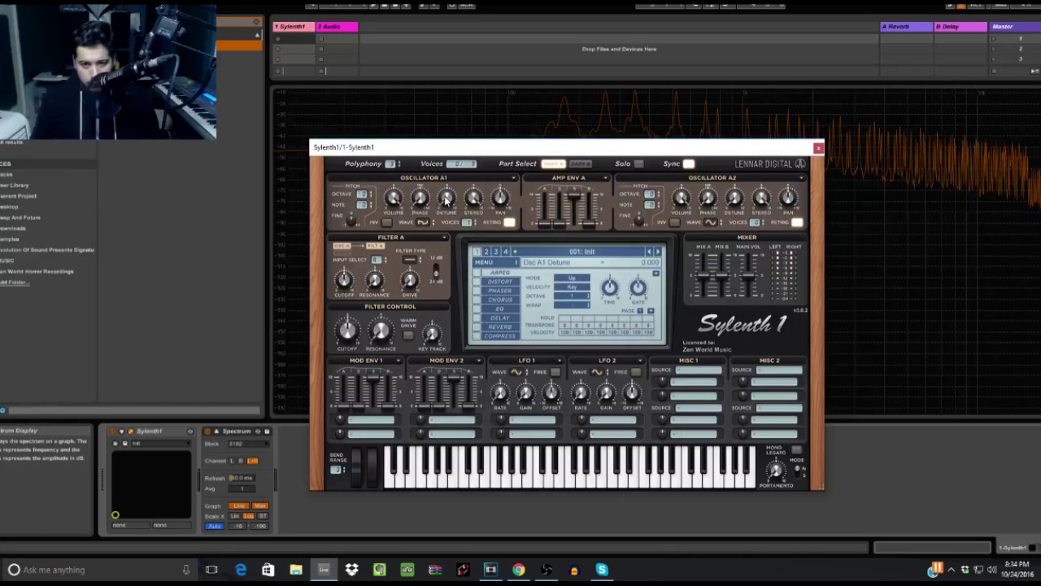
Audition the Noise waveform on oscillator A1 and set the oscillator back to Sine.
left_click(419, 223)
left_click(439, 301)
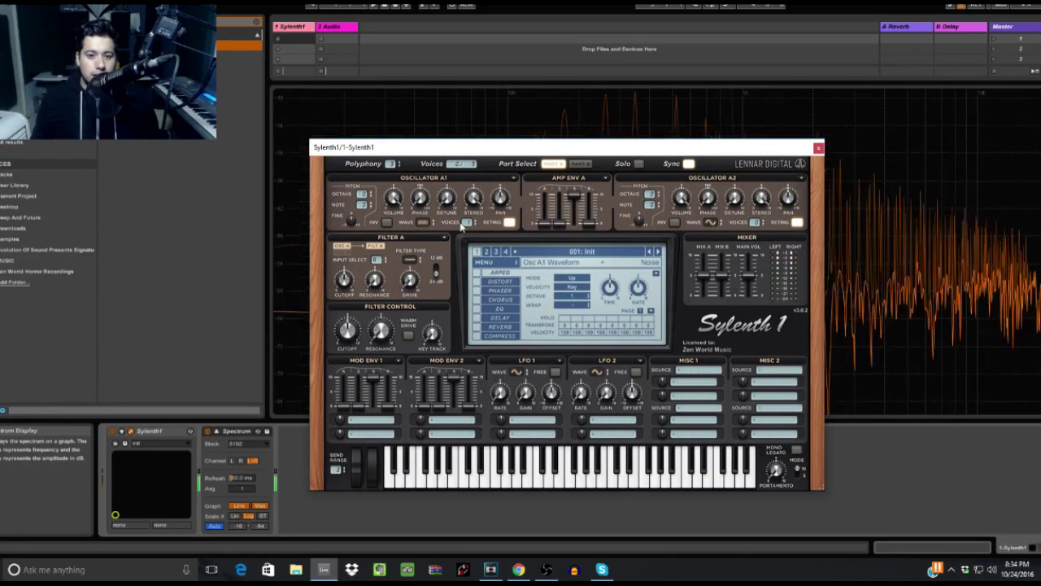
left_click(423, 222)
left_click(444, 236)
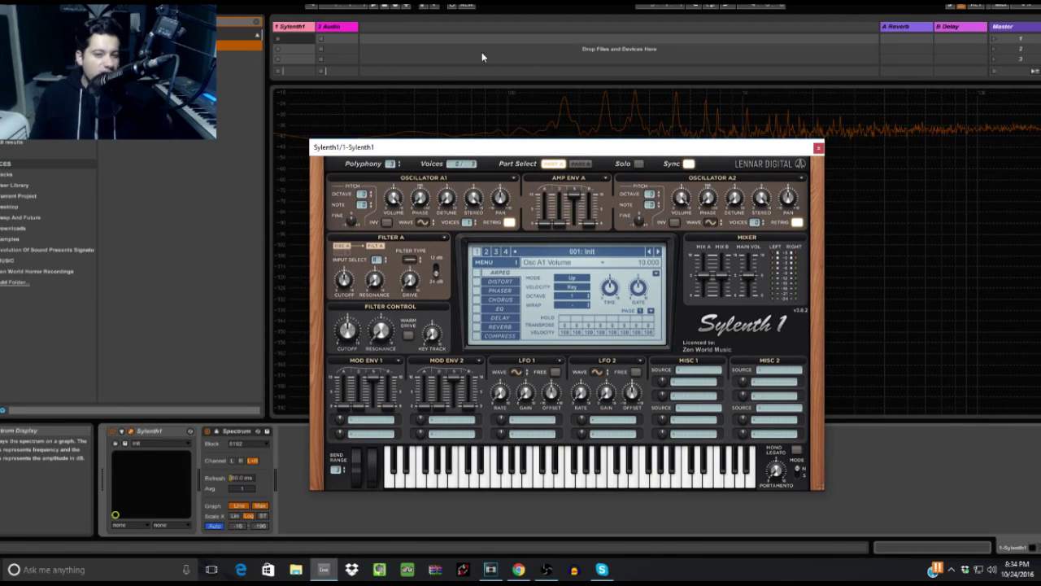
Move the Sylenth1 window aside, collapse the enlarged Spectrum display, and load Serum_x64 onto a new MIDI track.
left_click_drag(553, 146, 757, 208)
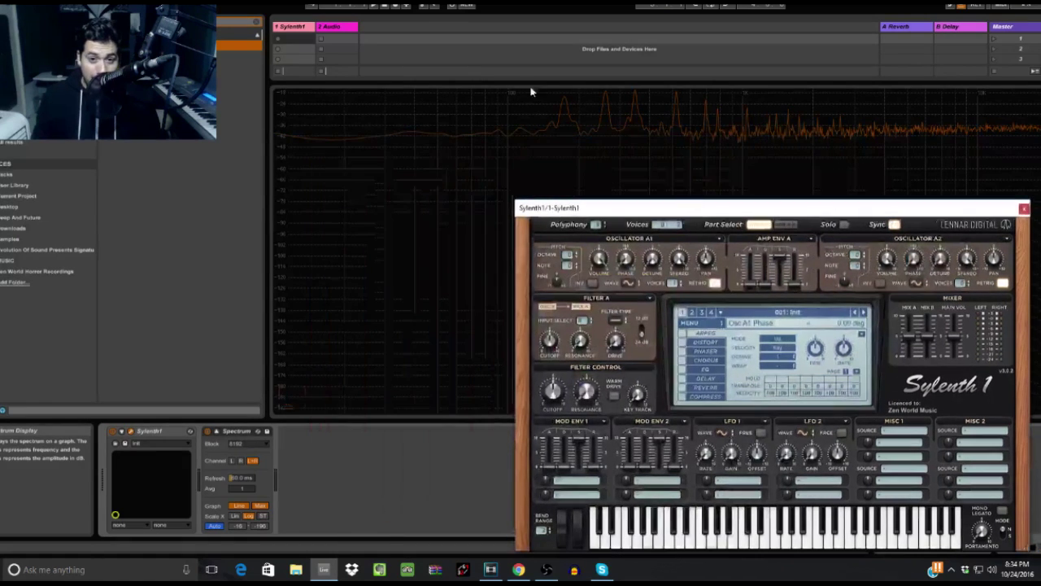
left_click(509, 82)
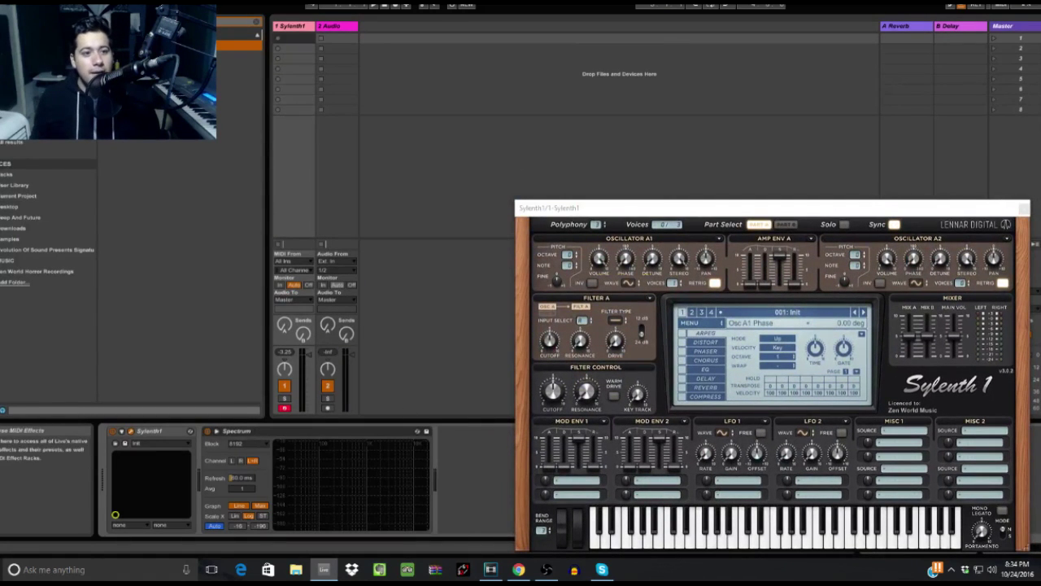
left_click(255, 23)
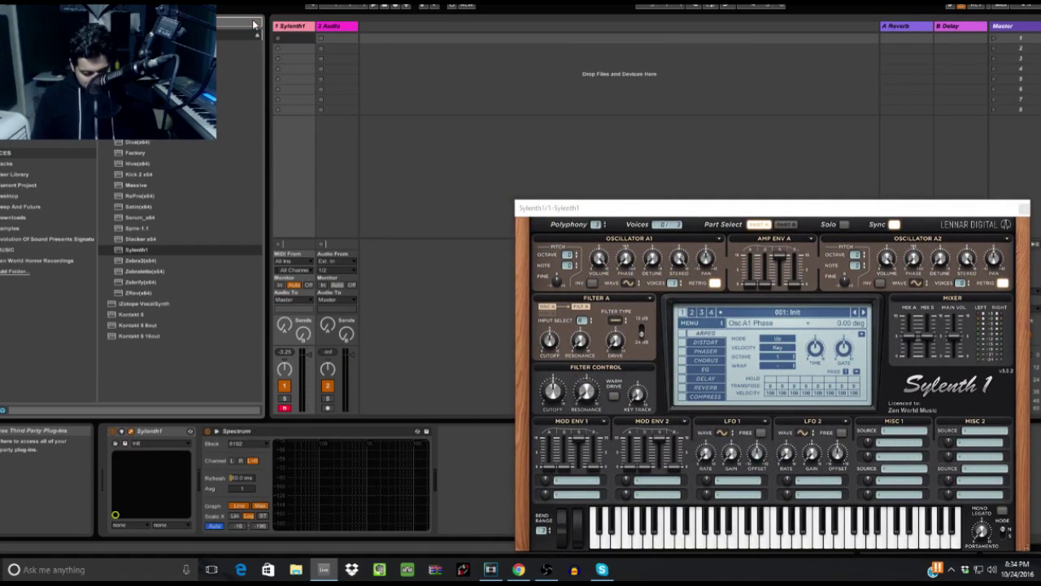
type("serum")
left_click_drag(244, 55, 424, 69)
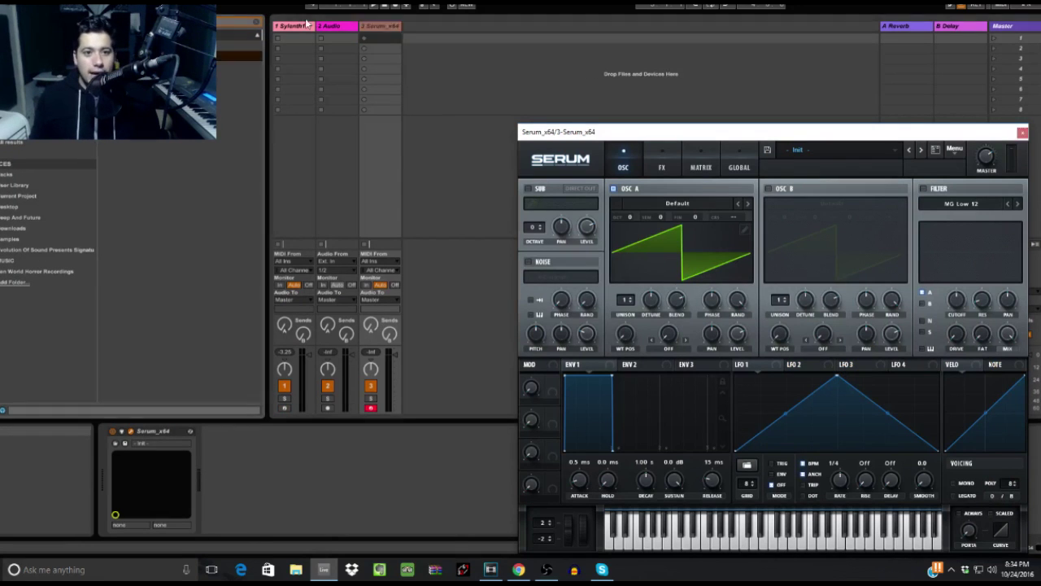
Bring up the Sylenth1 track and move its plugin window aside, and reposition the Serum window from its own track.
left_click(306, 25)
left_click_drag(577, 196, 683, 198)
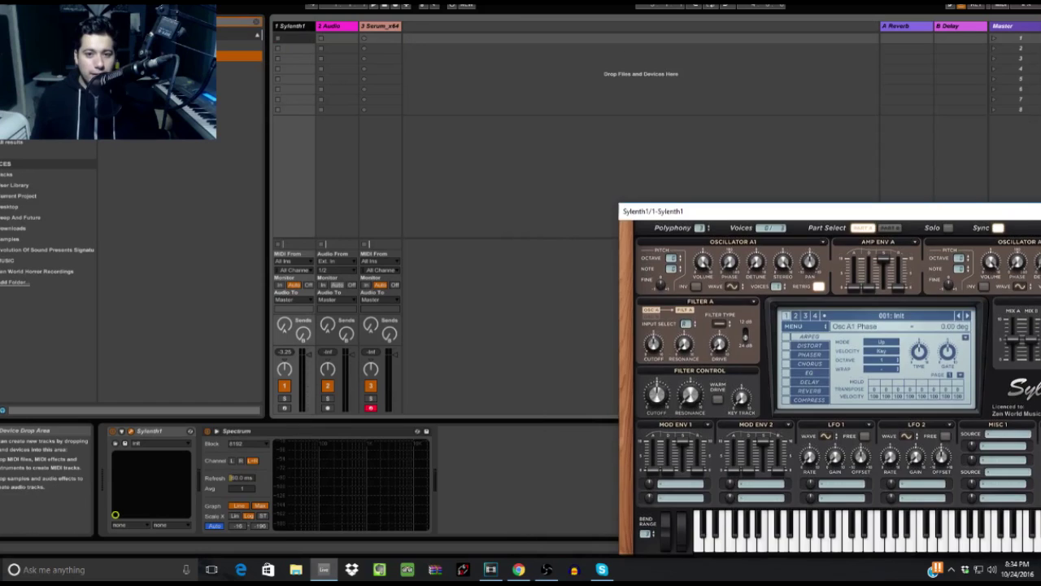
left_click(383, 25)
left_click_drag(730, 130, 528, 52)
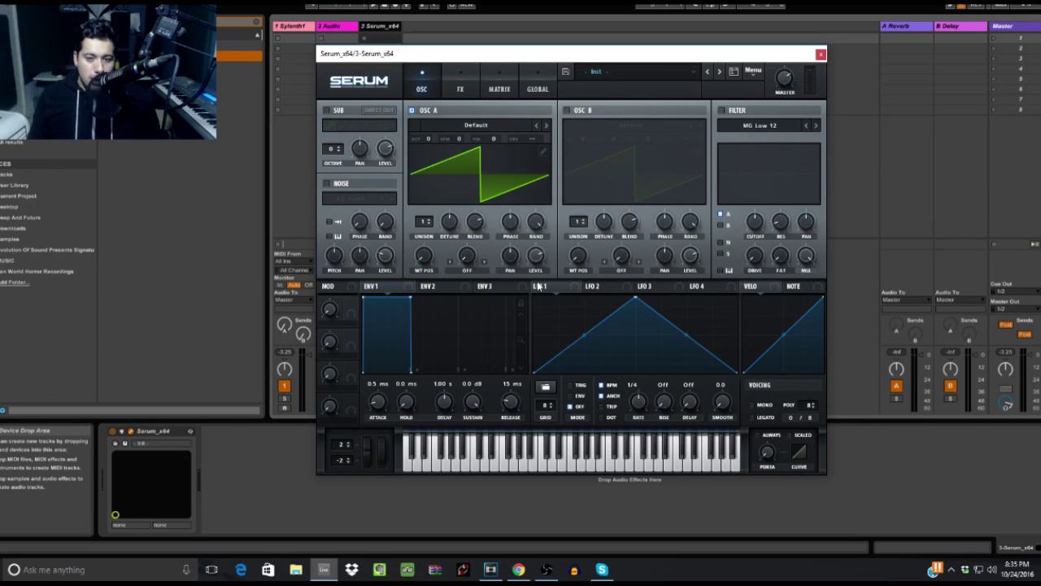
Sweep the initial phase of Serum's oscillator A to demonstrate where the waveform starts playing on a new note.
mouse_move(513, 227)
left_mouse_down()
mouse_move(538, 182)
mouse_move(537, 203)
left_mouse_up()
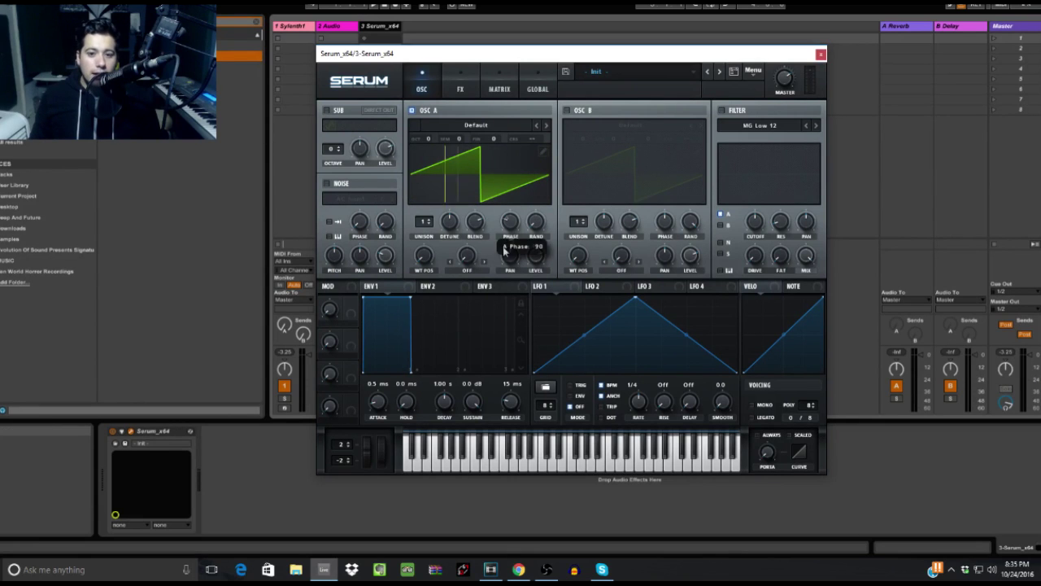
left_click_drag(390, 53, 456, 59)
mouse_move(570, 234)
left_mouse_down()
mouse_move(574, 206)
mouse_move(587, 209)
mouse_move(579, 226)
mouse_move(596, 221)
mouse_move(594, 231)
mouse_move(579, 218)
mouse_move(608, 193)
left_mouse_up()
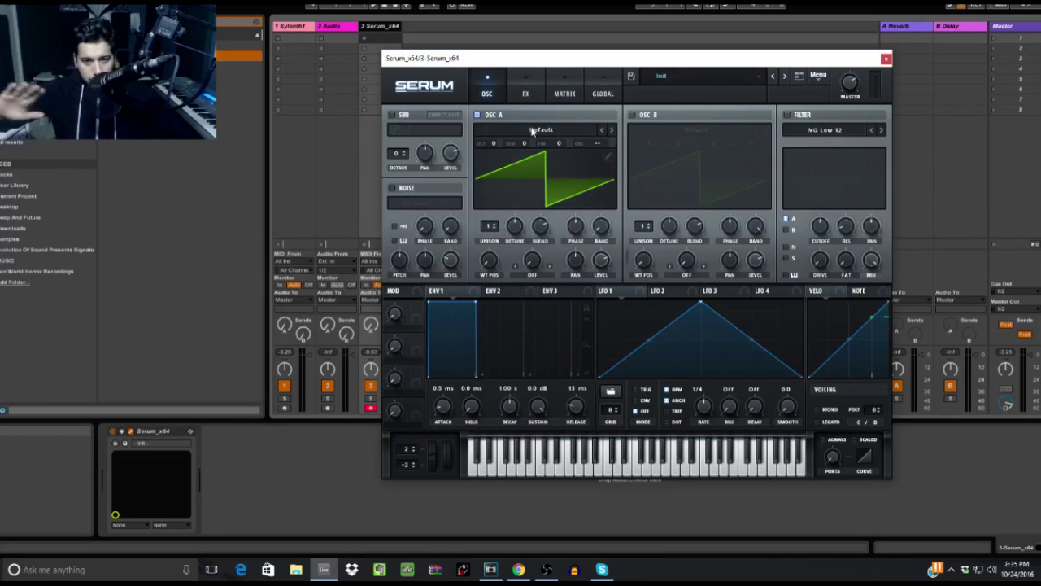
mouse_move(575, 228)
left_mouse_down()
mouse_move(584, 238)
mouse_move(593, 211)
mouse_move(570, 236)
left_mouse_up()
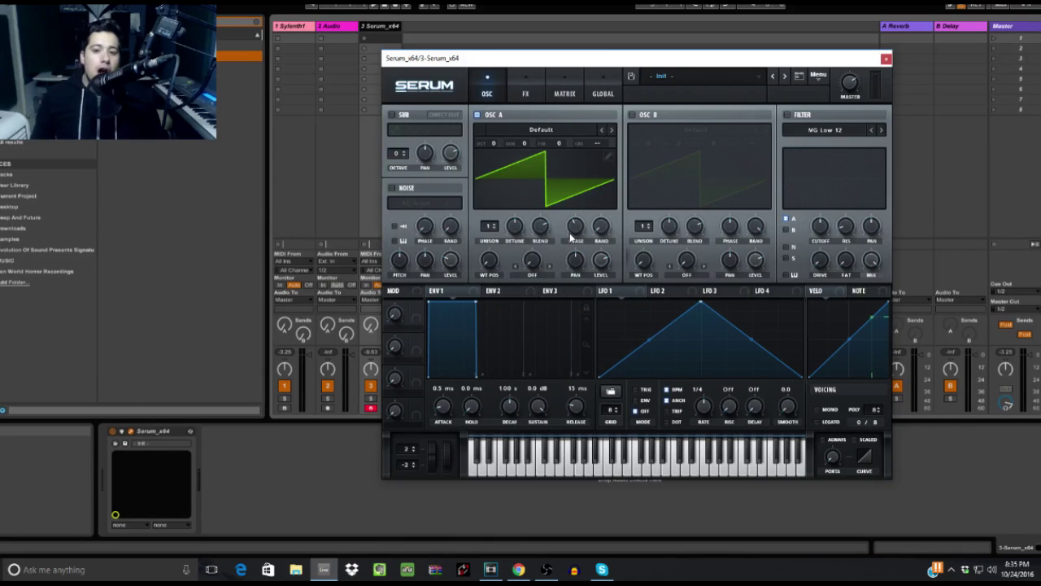
mouse_move(575, 229)
left_mouse_down()
mouse_move(589, 224)
mouse_move(556, 220)
mouse_move(571, 212)
left_mouse_up()
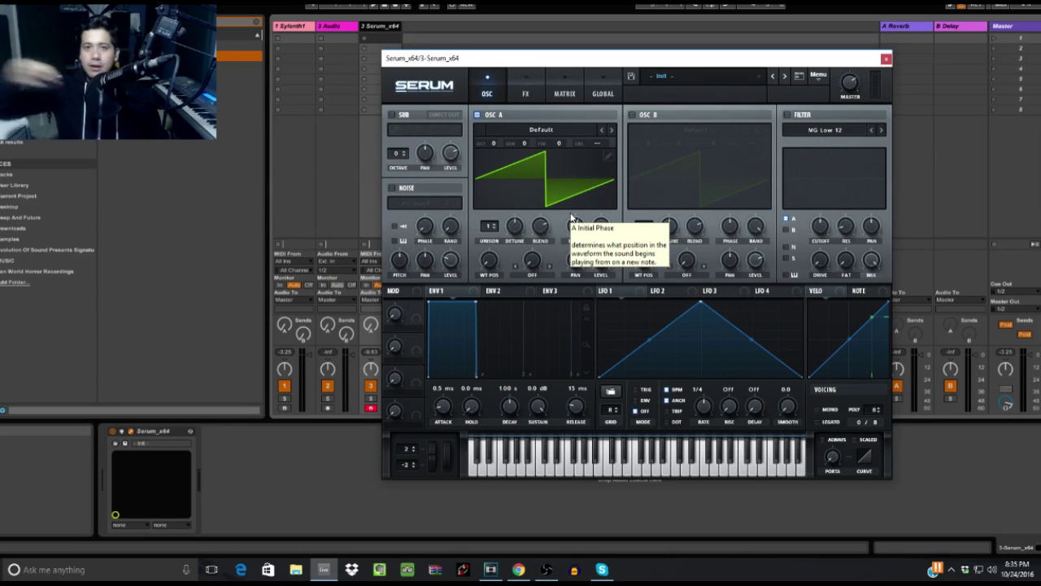
left_click_drag(586, 228, 584, 230)
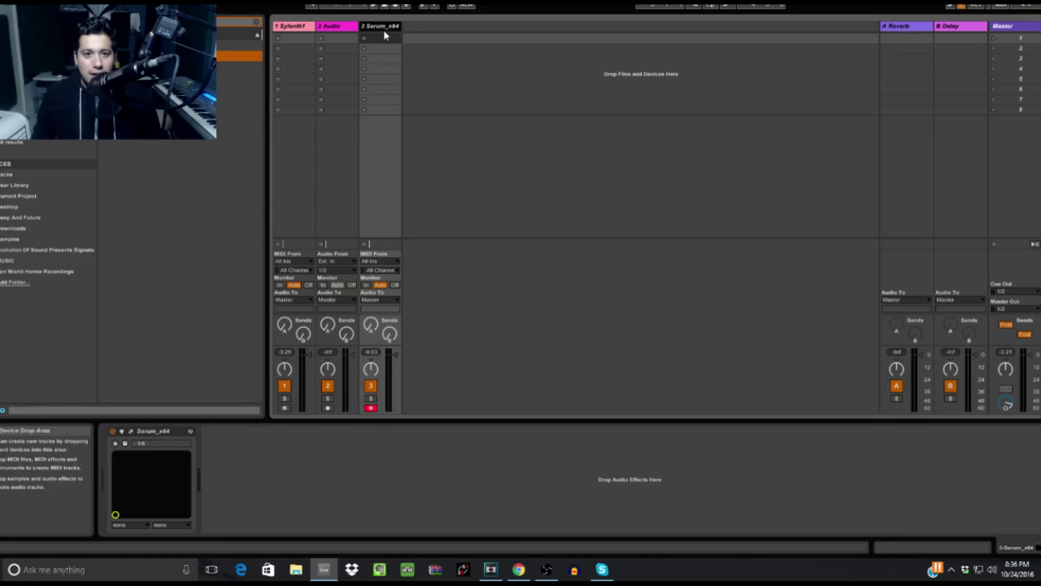
Arm the Sylenth1 track for playing and sweep oscillator A1's phase through 360 degrees, stopping at 214.80 degrees.
left_click(298, 30)
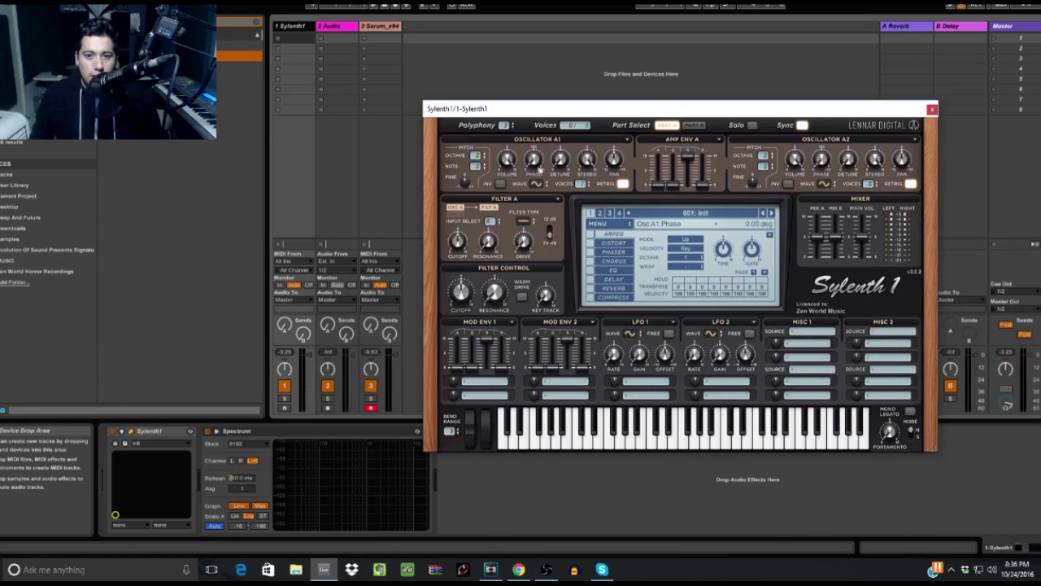
left_click_drag(538, 169, 601, 106)
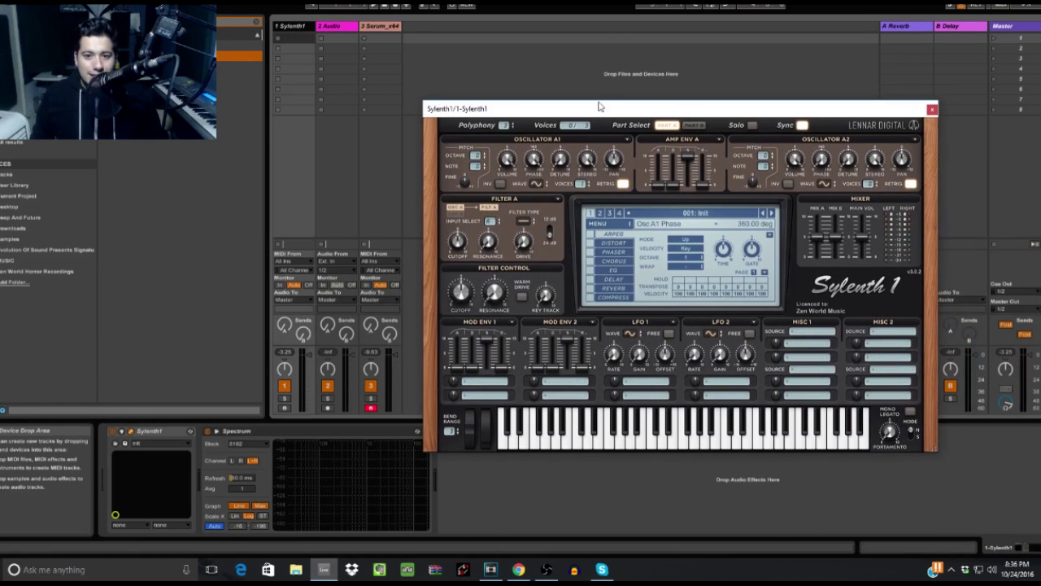
left_click_drag(534, 154, 525, 186)
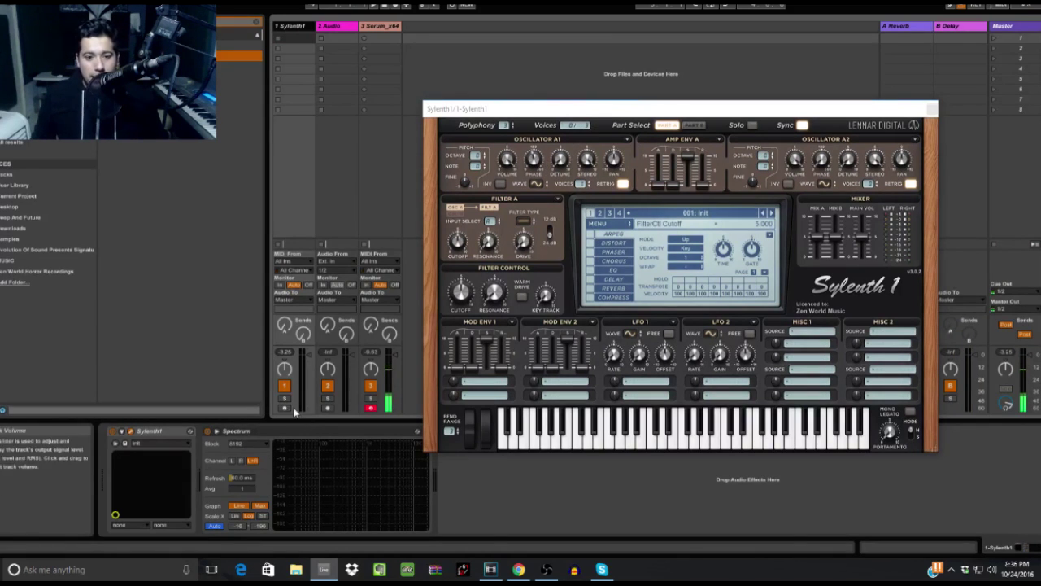
left_click(291, 25)
left_click_drag(534, 163, 559, 157)
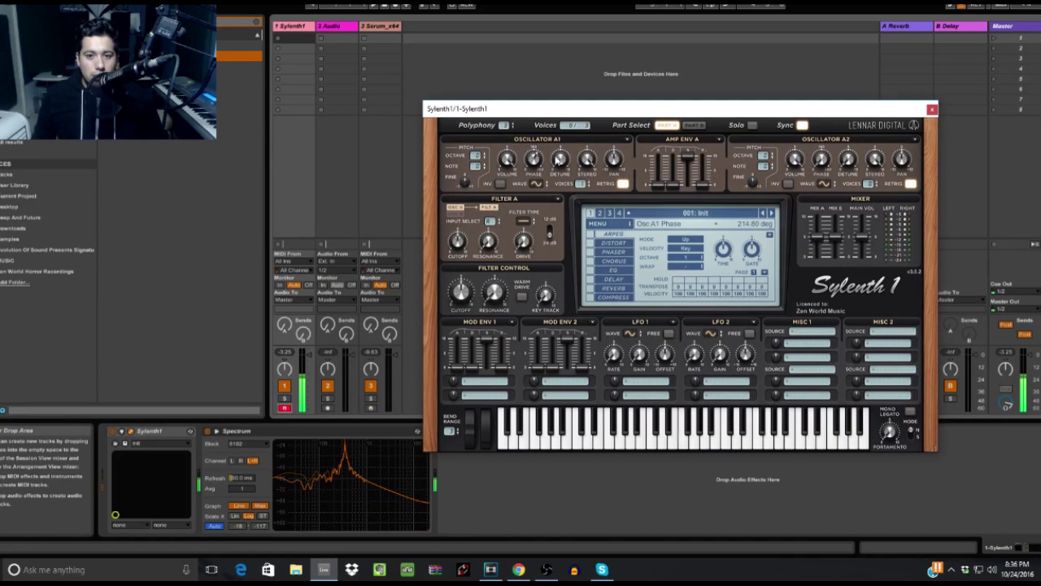
Set the waveforms of oscillators A1 and A2 to Saw.
left_click(536, 183)
left_click(548, 204)
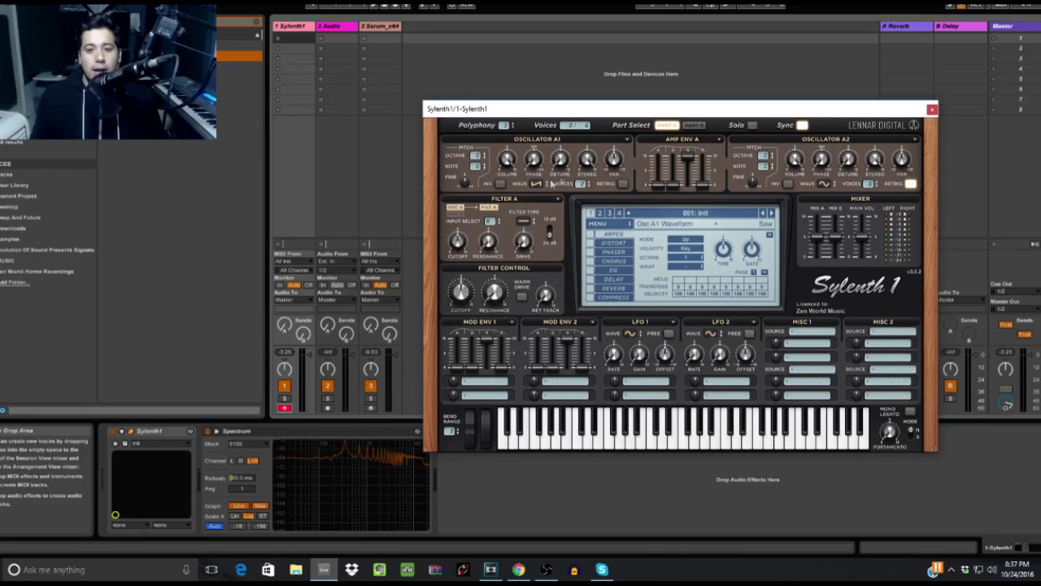
left_click(820, 188)
left_click(828, 190)
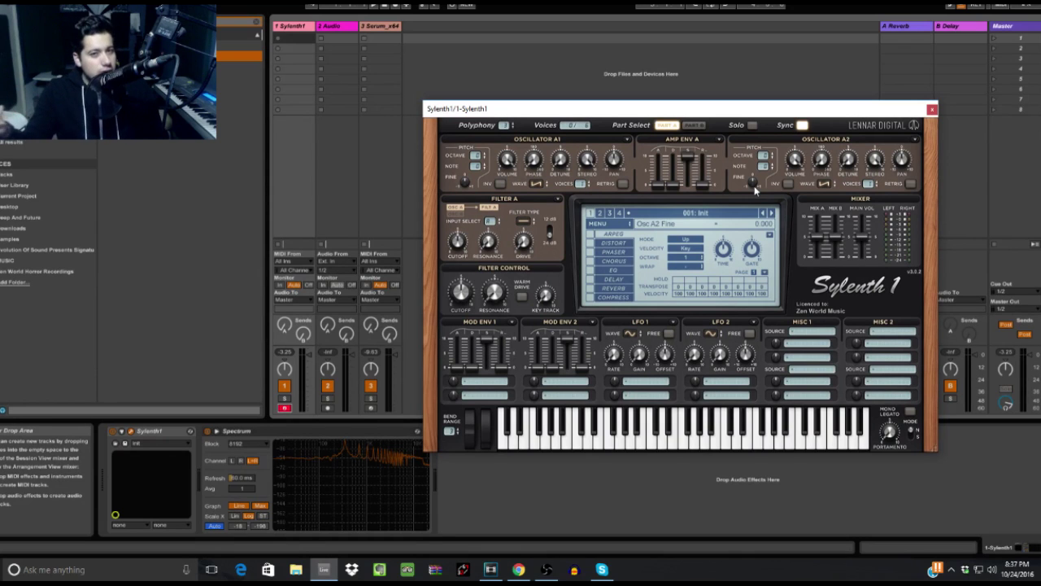
Detune the two oscillators against each other with fine pitch, A1 to -0.140 and A2 to 0.133, while auditioning notes.
left_click_drag(465, 183, 461, 189)
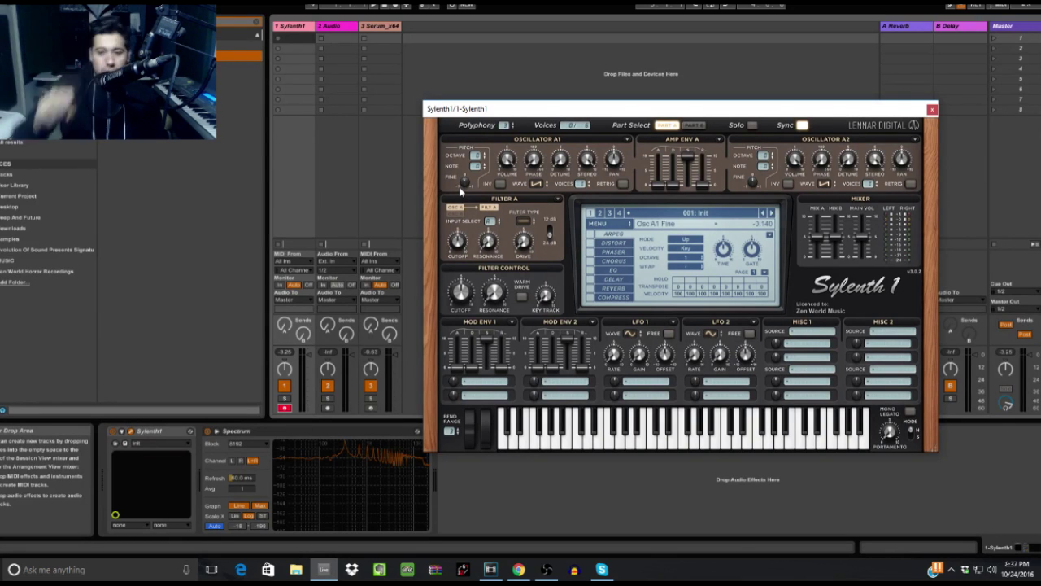
left_click_drag(754, 180, 758, 179)
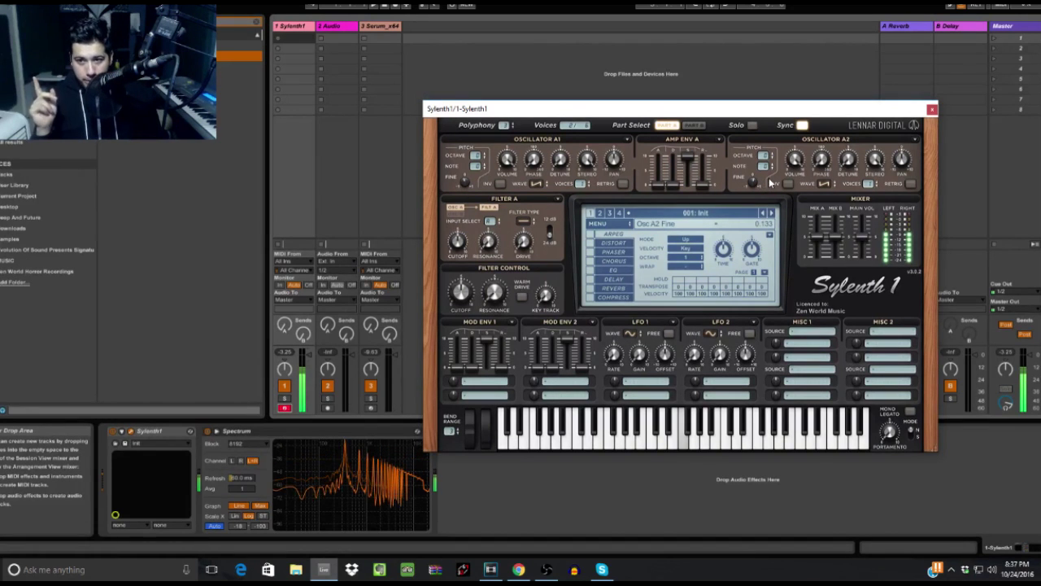
left_click(691, 175)
left_click(701, 173)
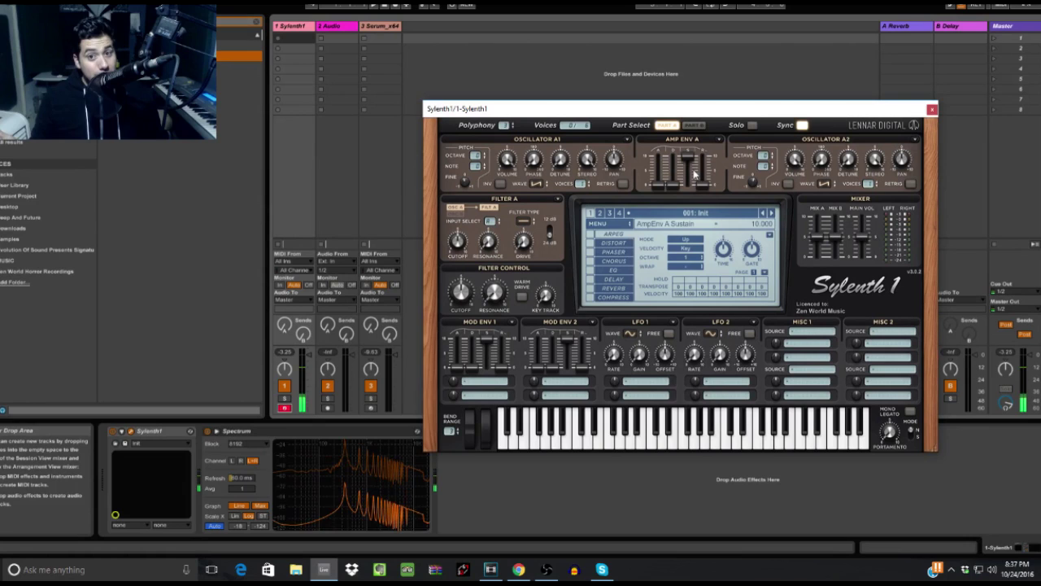
left_click(468, 181)
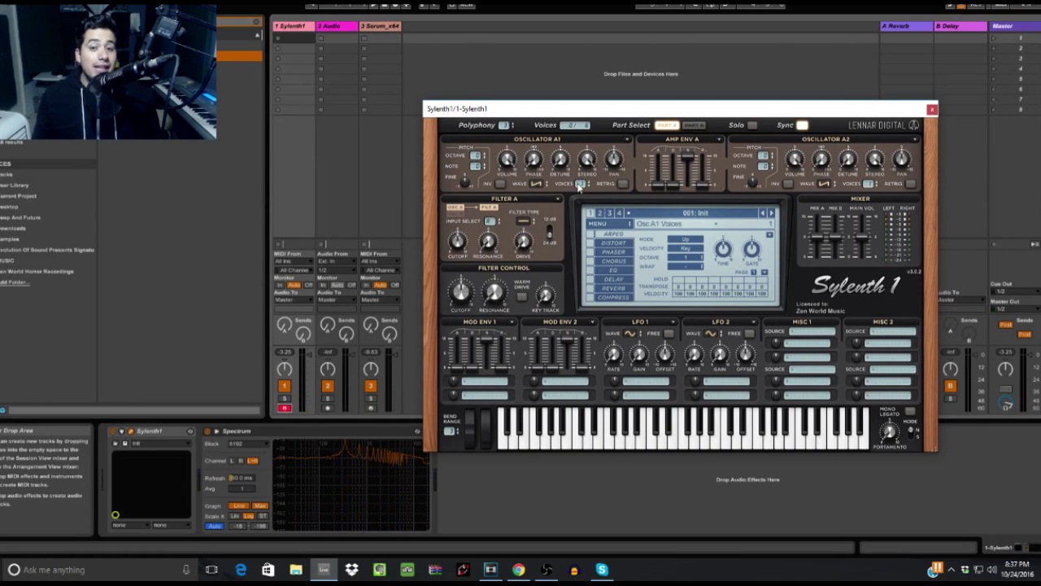
Set oscillator A2's waveform to Sine and audition stereo, pan and voices adjustments on oscillator A1.
left_click(821, 183)
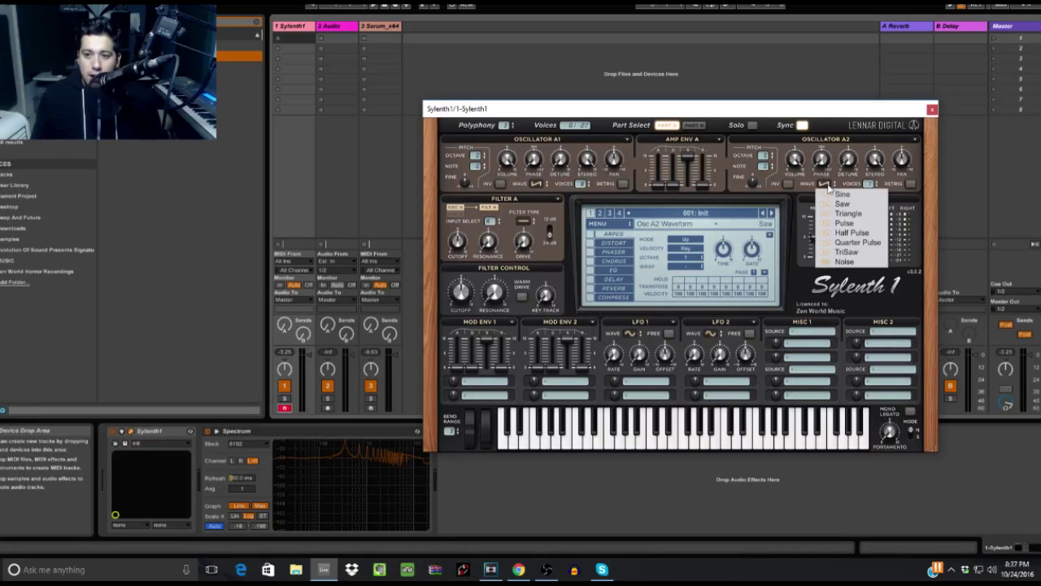
left_click(838, 189)
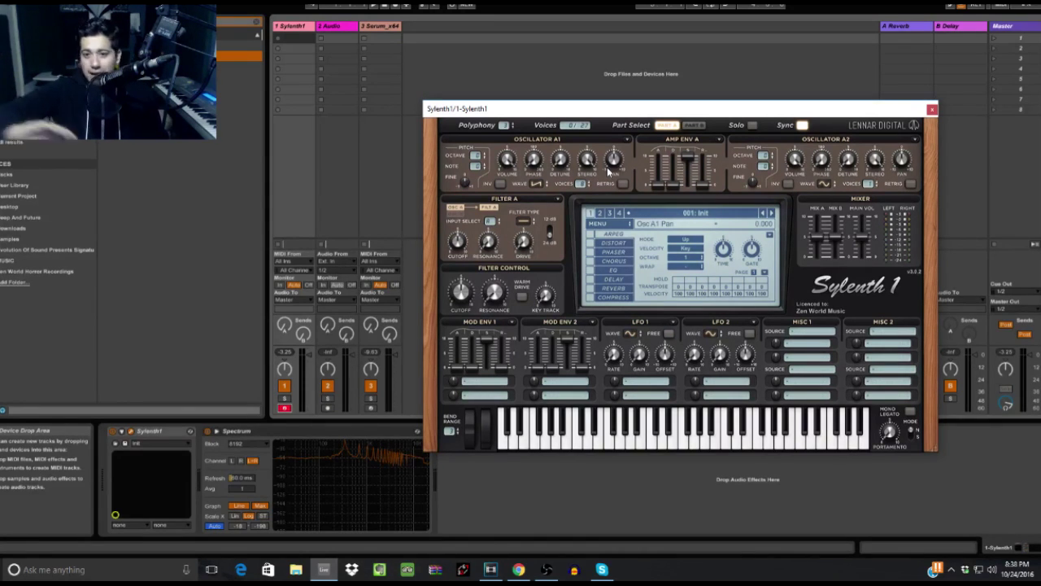
left_click_drag(592, 152, 592, 173)
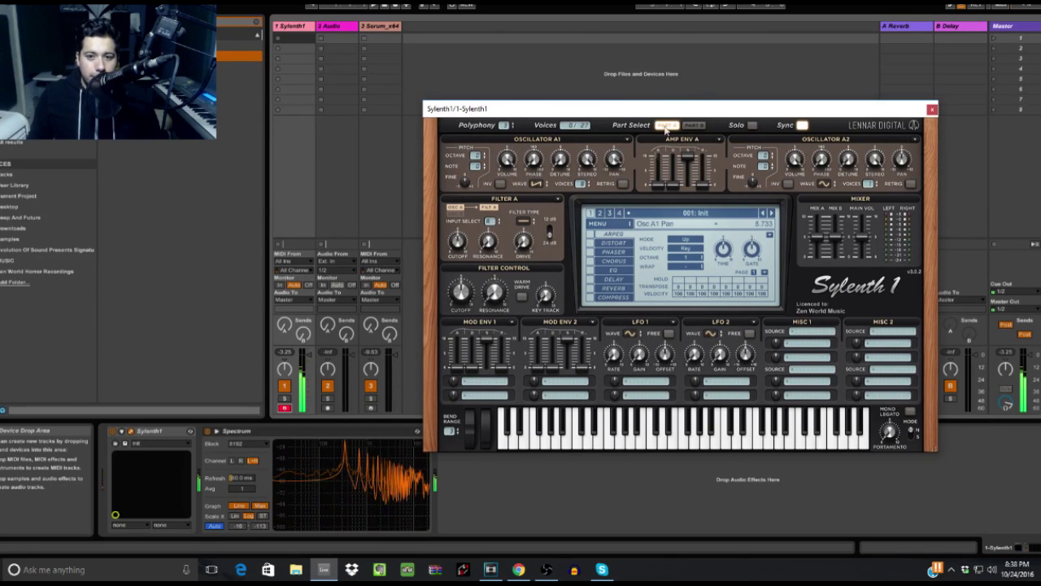
left_click_drag(615, 163, 618, 159)
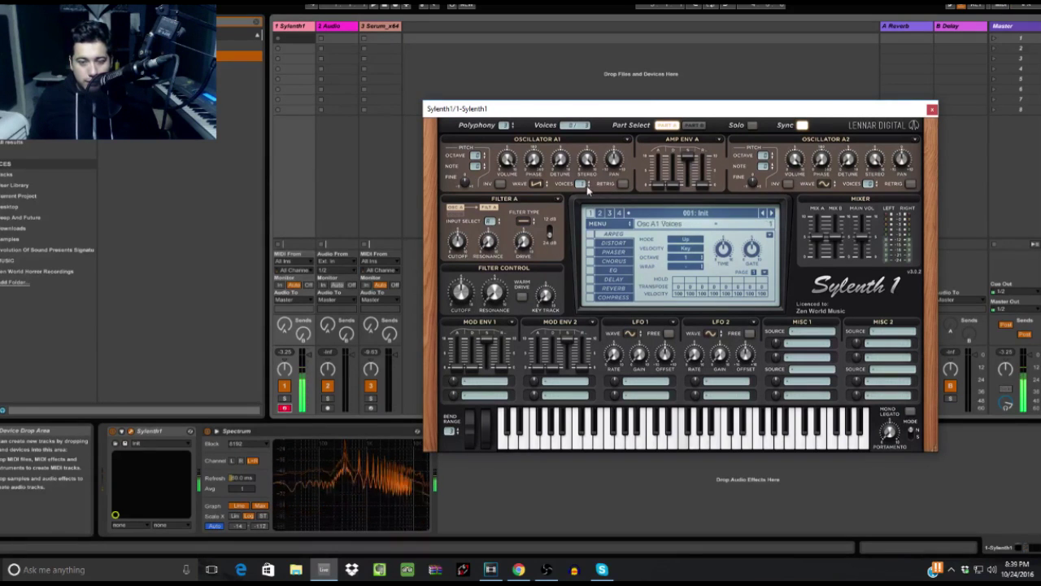
scroll(585, 187, "up", 6)
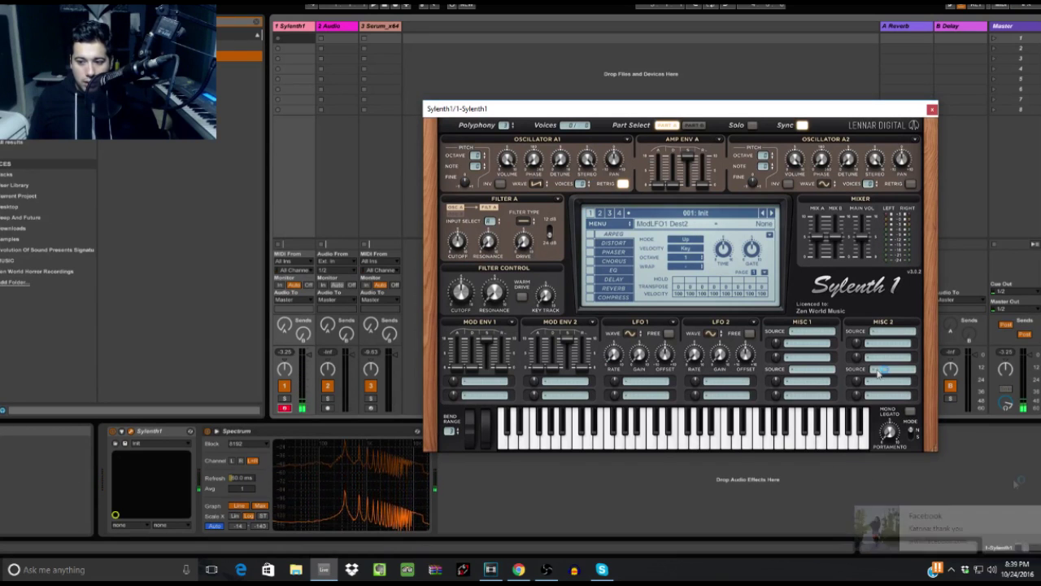
Reposition the Sylenth1 window and compare oscillator A1's retrigger off and on, leaving it on.
left_click_drag(651, 109, 553, 85)
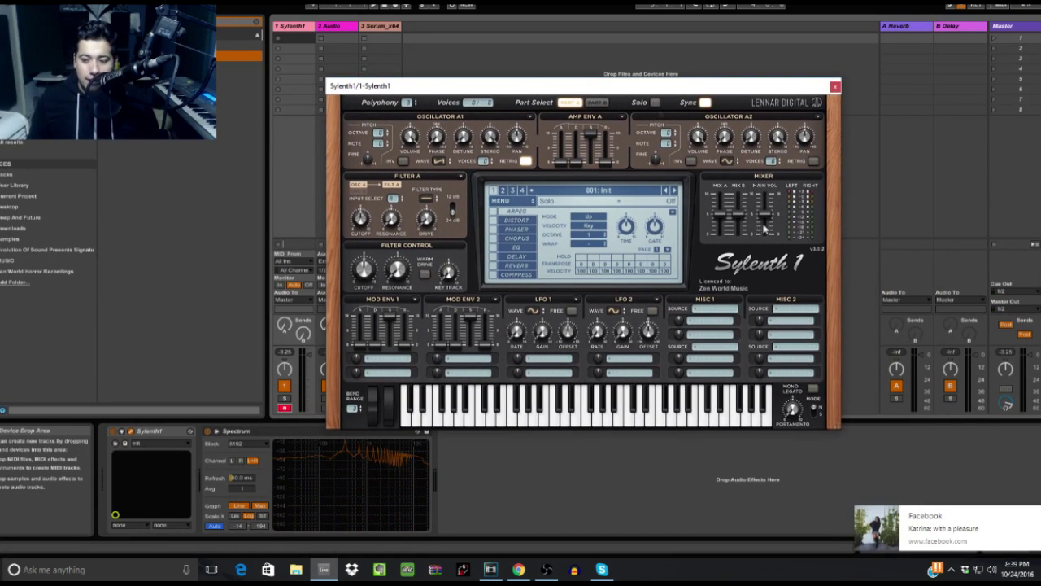
left_click_drag(729, 91, 697, 79)
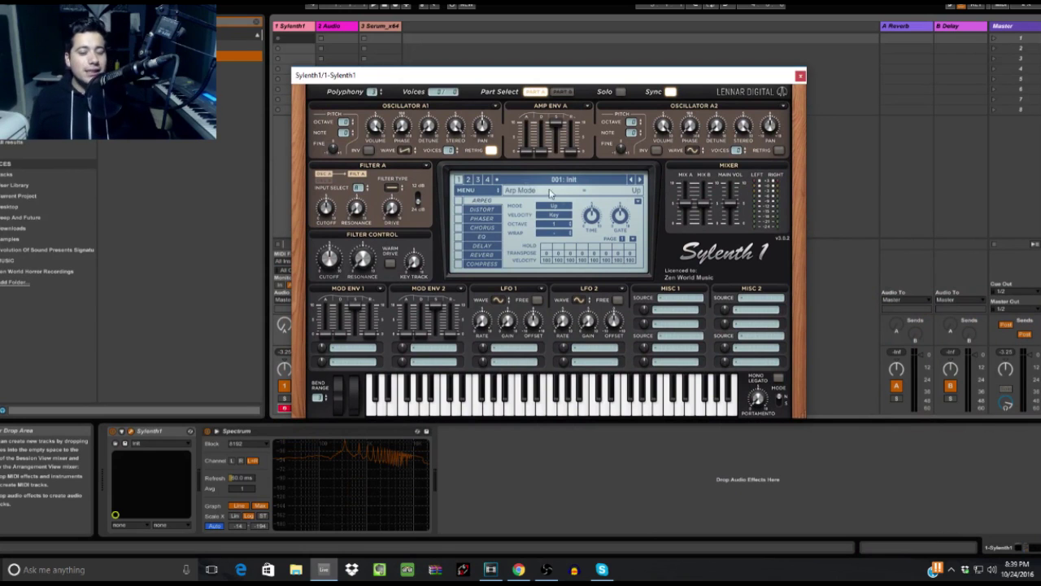
left_click(489, 151)
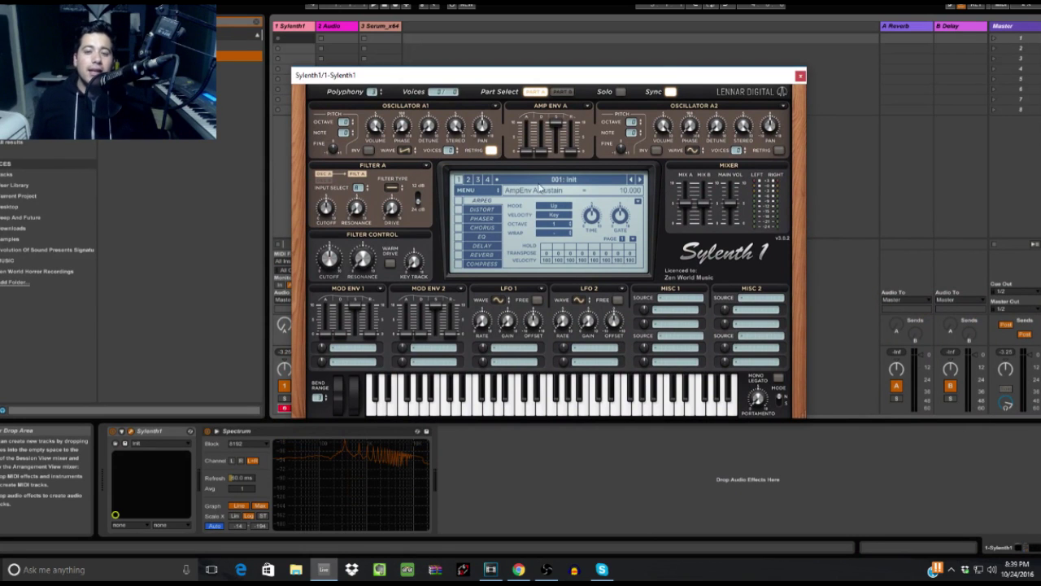
left_click_drag(464, 79, 550, 87)
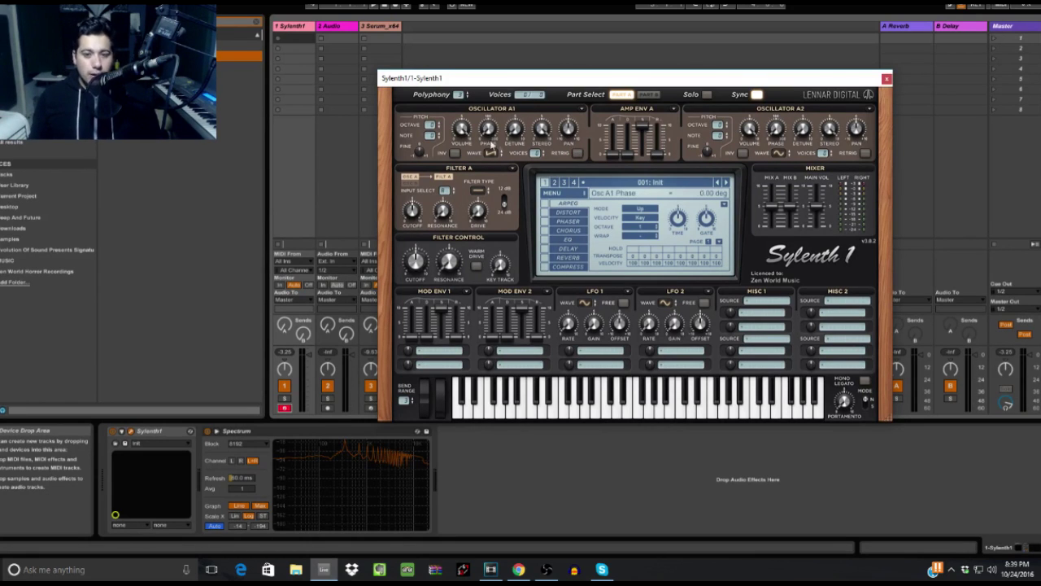
left_click_drag(522, 98, 527, 88)
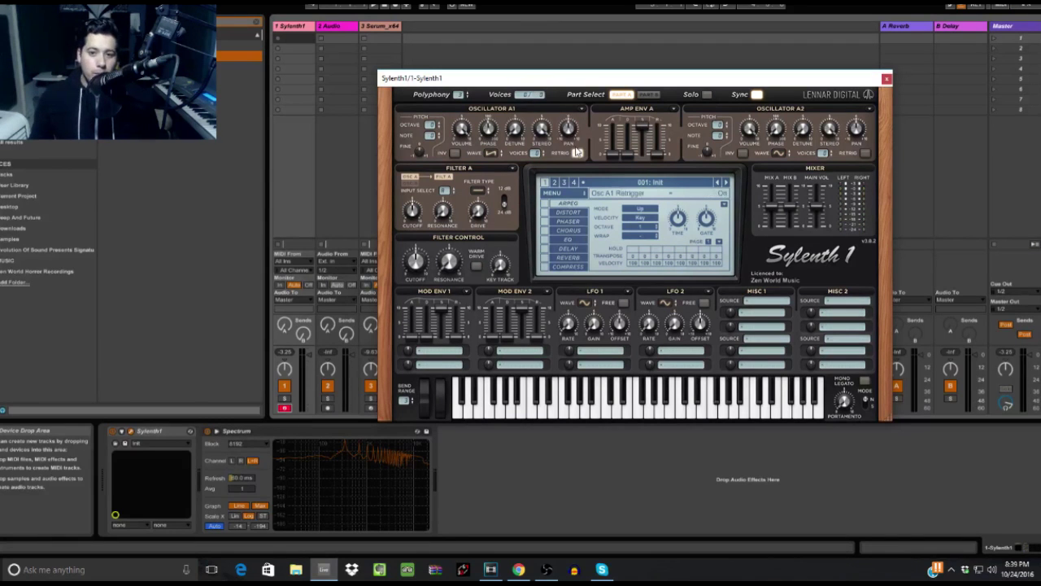
Reopen the Serum window, vary oscillator A's initial phase to illustrate retriggering, and close the window.
left_click(353, 234)
left_click(131, 431)
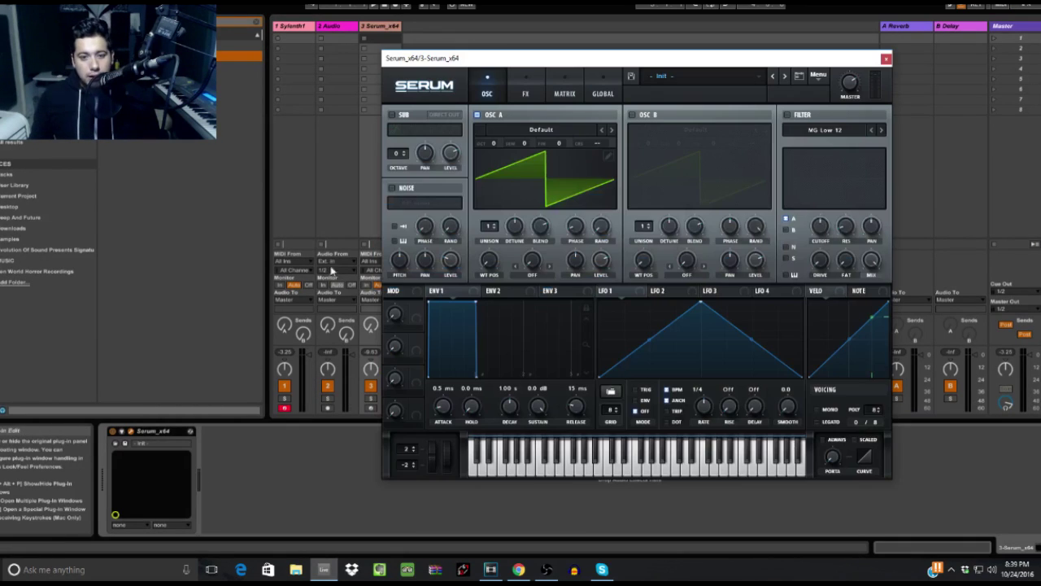
mouse_move(576, 229)
left_mouse_down()
mouse_move(595, 201)
mouse_move(576, 231)
mouse_move(589, 228)
mouse_move(565, 230)
mouse_move(598, 224)
mouse_move(573, 232)
mouse_move(586, 235)
left_mouse_up()
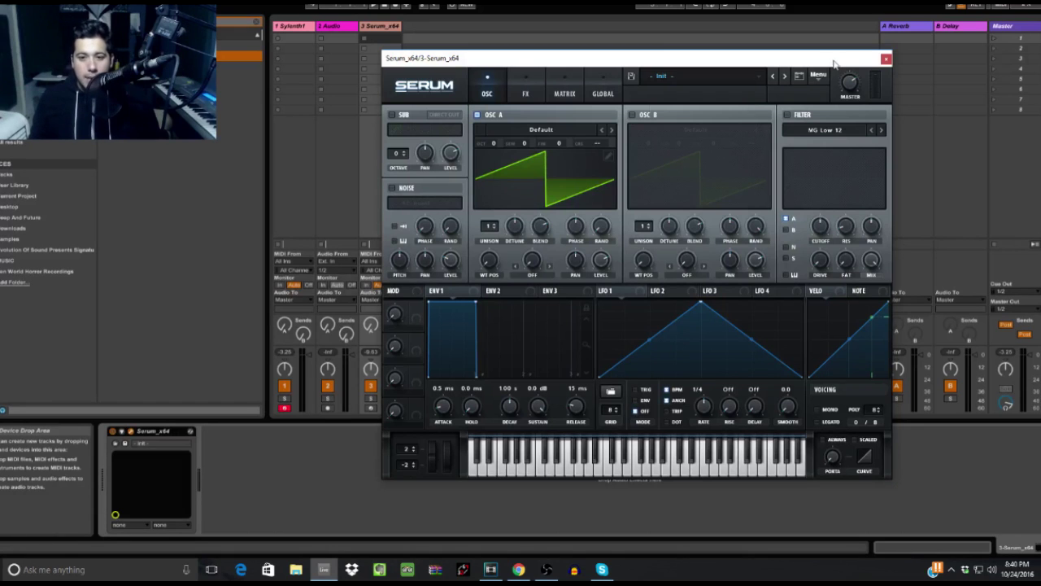
left_click(886, 59)
Return to the Sylenth1 track and set oscillator A1's phase to 154.80 degrees.
left_click(302, 28)
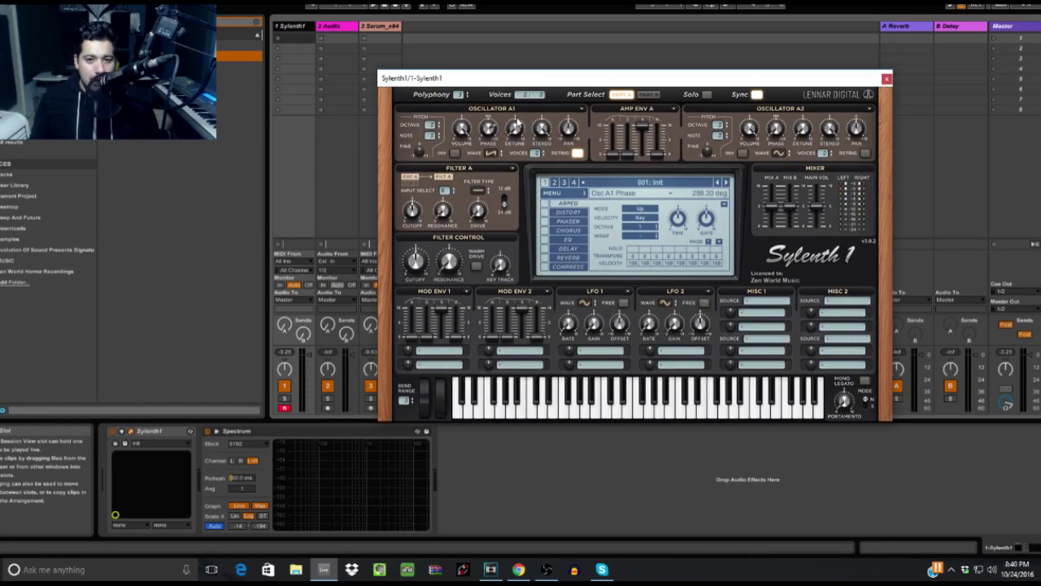
left_click_drag(500, 140, 504, 155)
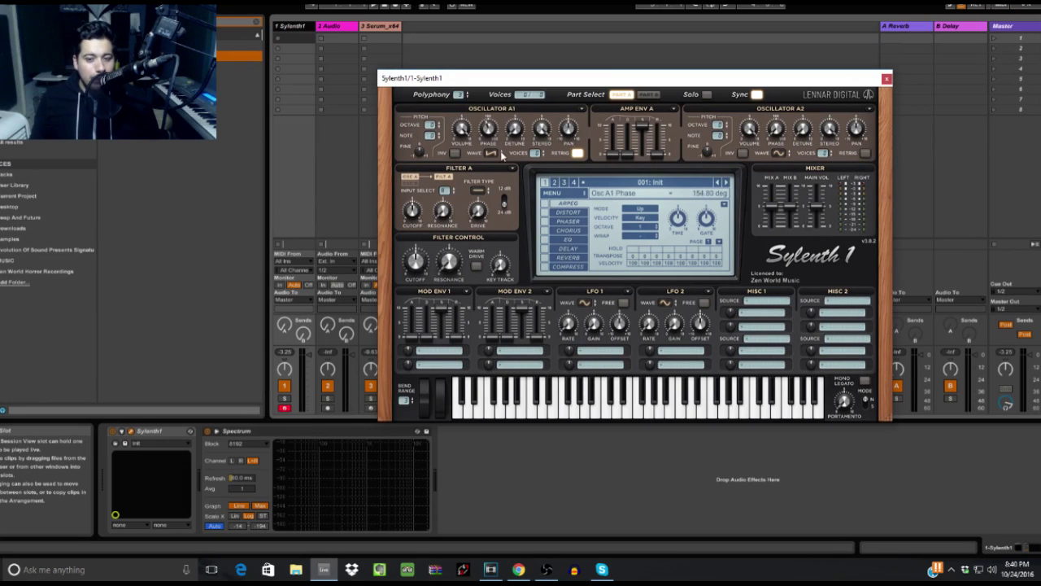
Vary oscillator A1's phase, set it to 176.40 degrees and compare retrigger on and off, leaving it off.
left_click_drag(499, 142, 462, 56)
left_click_drag(488, 312, 490, 160)
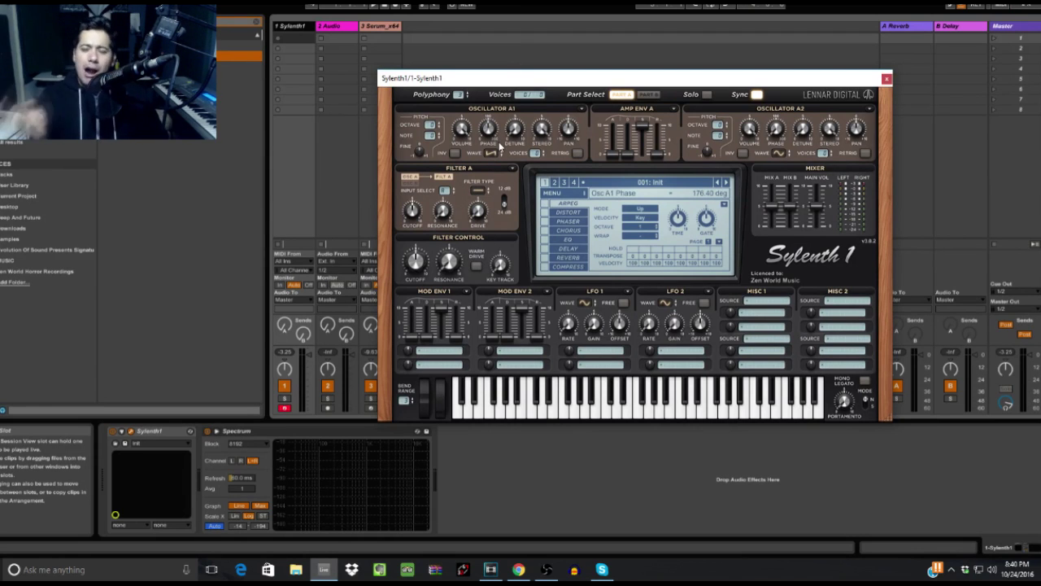
left_click(577, 153)
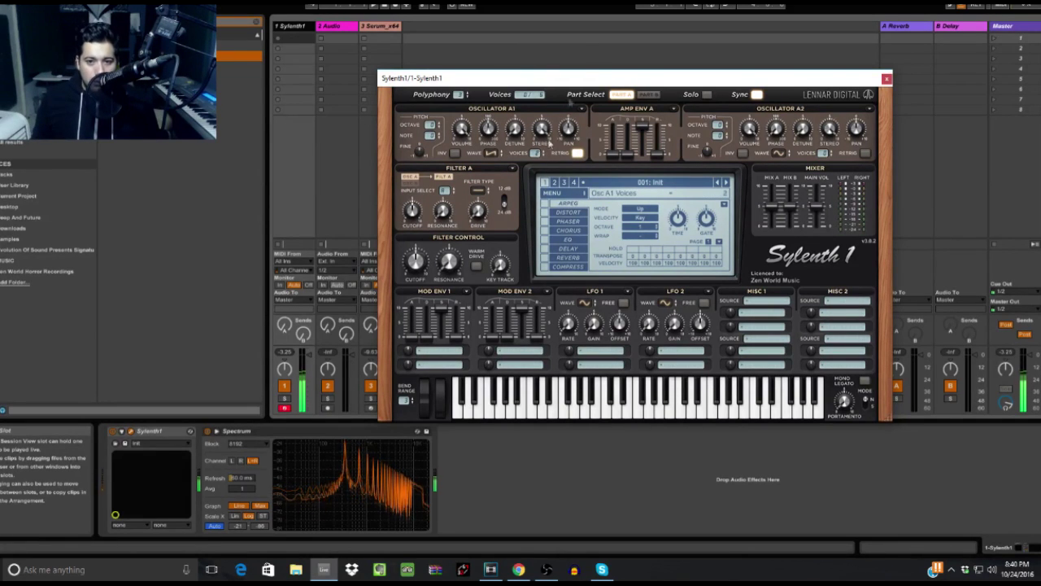
left_click(576, 153)
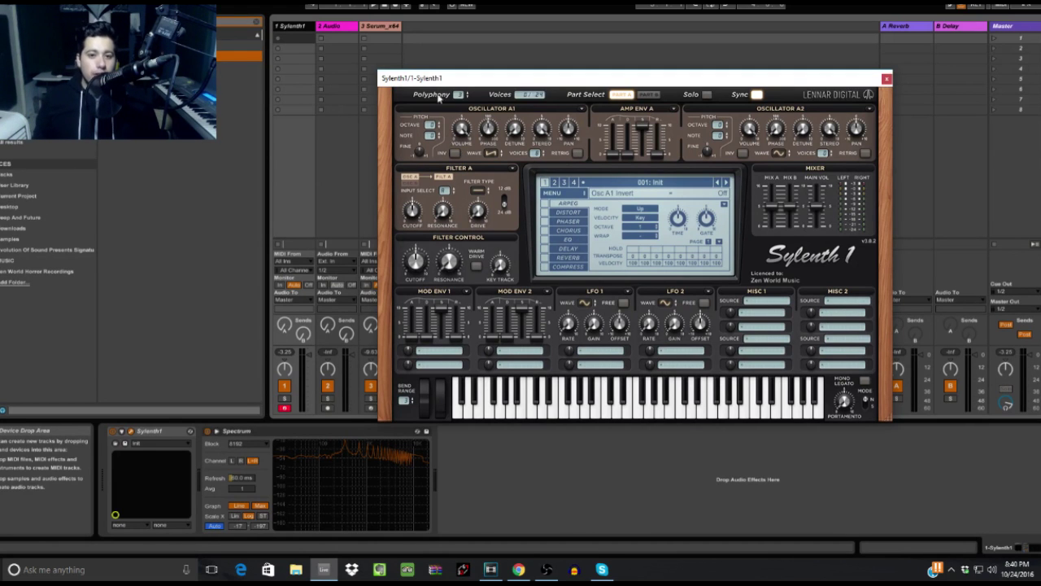
Move the Sylenth1 window aside and flip Serum's oscillator A waveform vertically (phase invert) in its wavetable editor.
left_click_drag(440, 79, 494, 91)
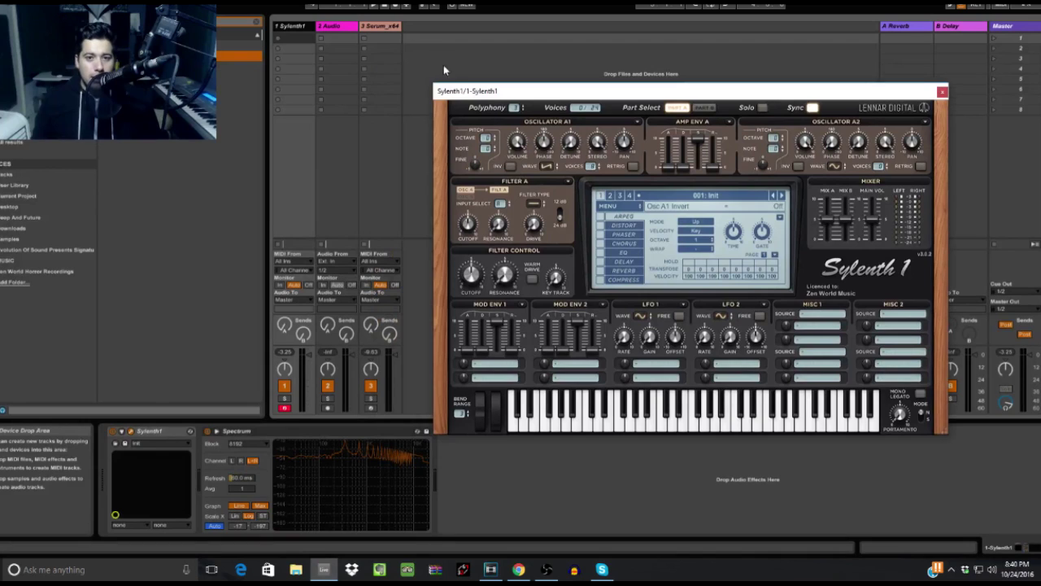
left_click(381, 32)
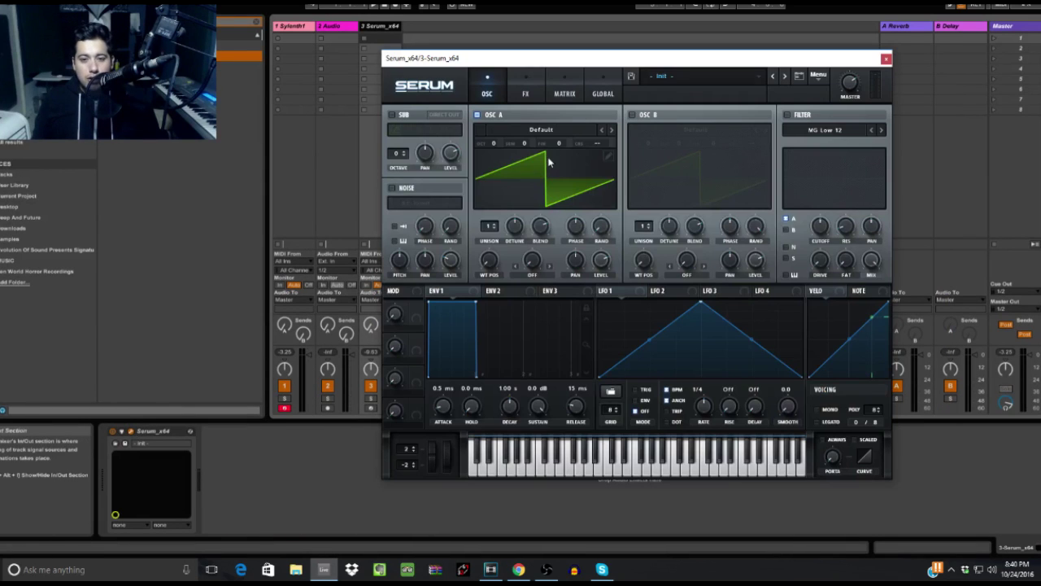
left_click(607, 160)
left_click(504, 188)
left_click(470, 188)
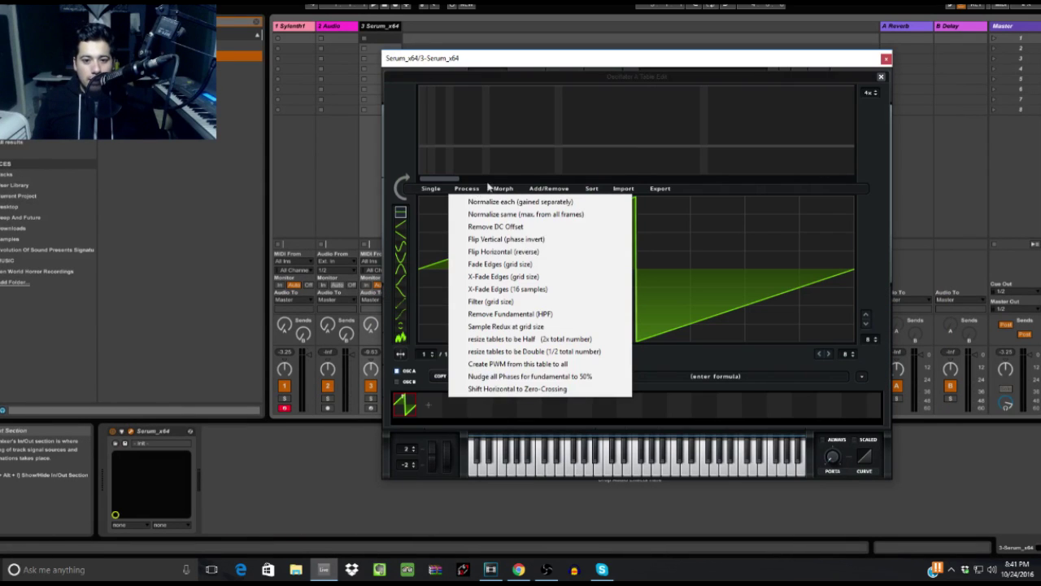
left_click(527, 240)
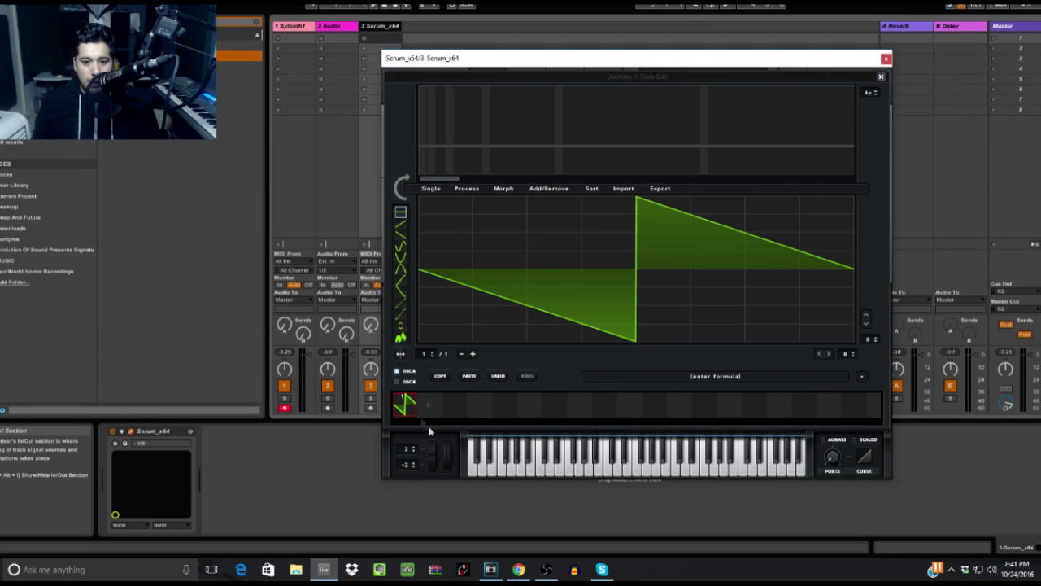
Undo and redo the vertical flip repeatedly to compare the original and phase-inverted waveforms, leaving it inverted.
left_click(497, 377)
left_click(527, 376)
left_click(497, 377)
left_click(527, 376)
left_click(498, 376)
left_click(528, 375)
left_click(497, 377)
left_click(527, 375)
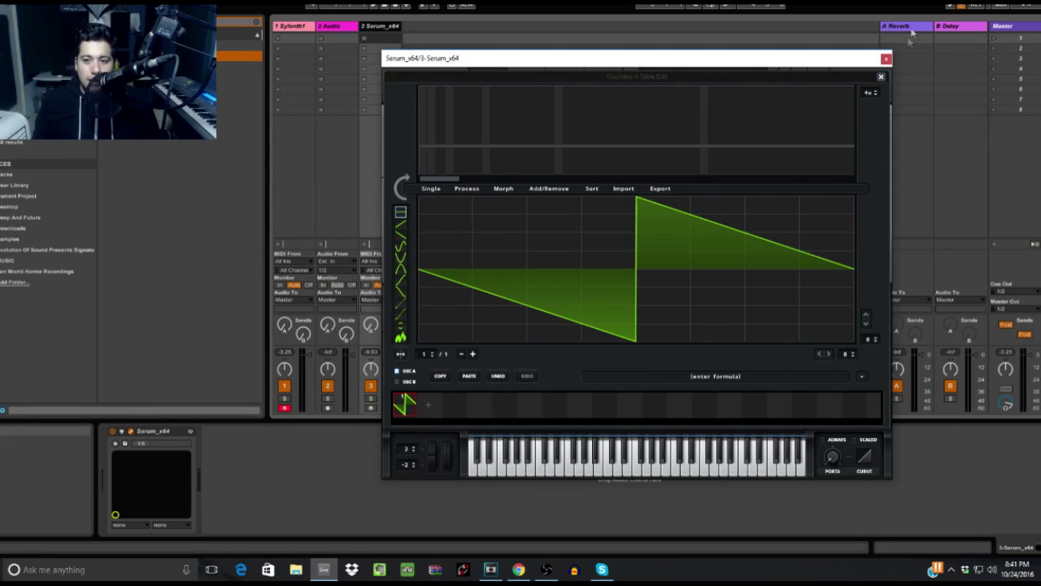
Close the Serum window, return to the Sylenth1 track and point out oscillator A1's invert switch.
left_click(886, 59)
left_click(298, 27)
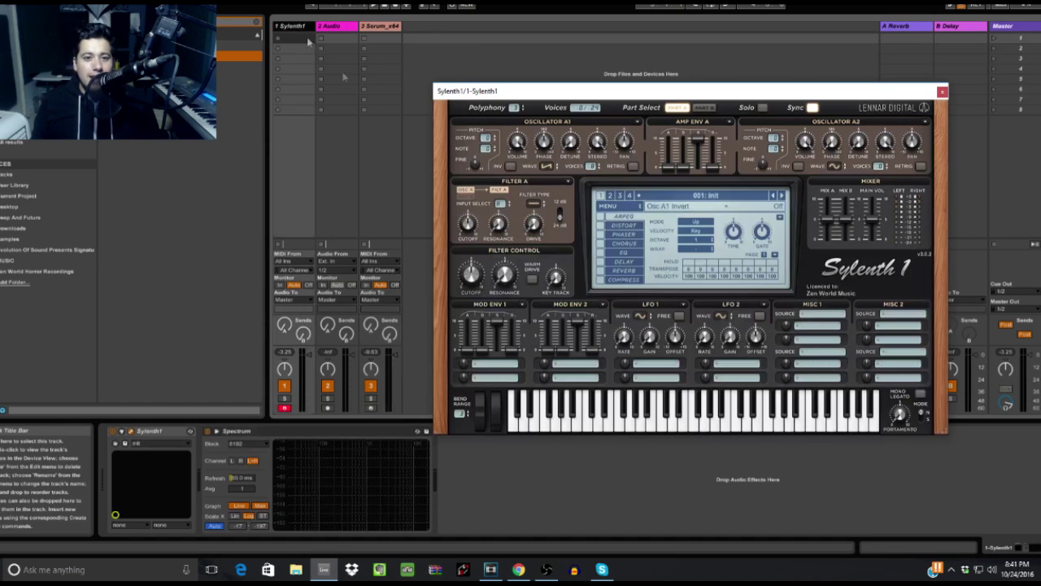
left_click(511, 167)
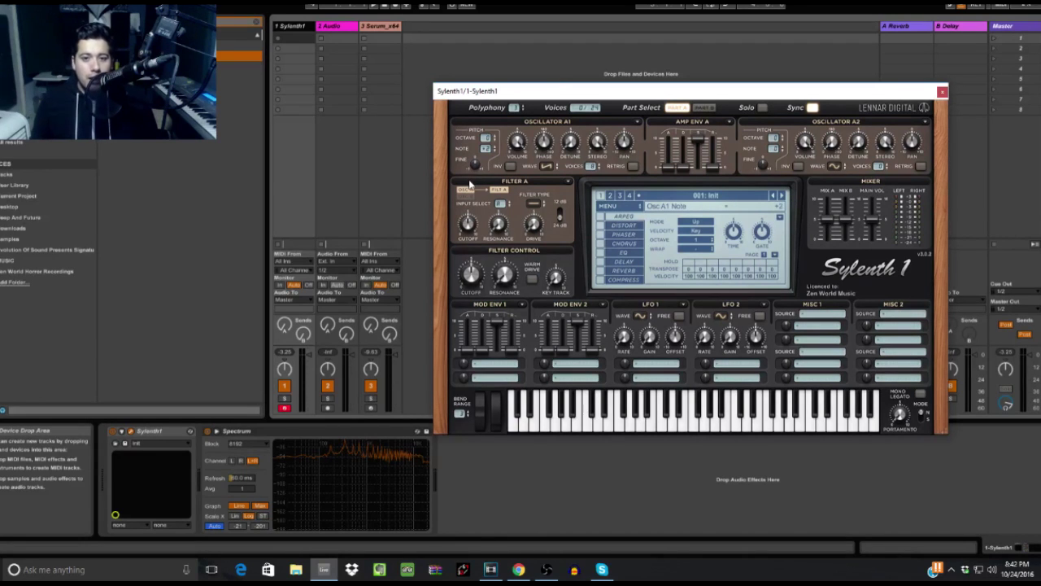
Play neighbouring notes on Sylenth1's on-screen keyboard to illustrate how oscillator A1's note setting shifts pitch by semitones.
left_click(618, 423)
left_click(633, 416)
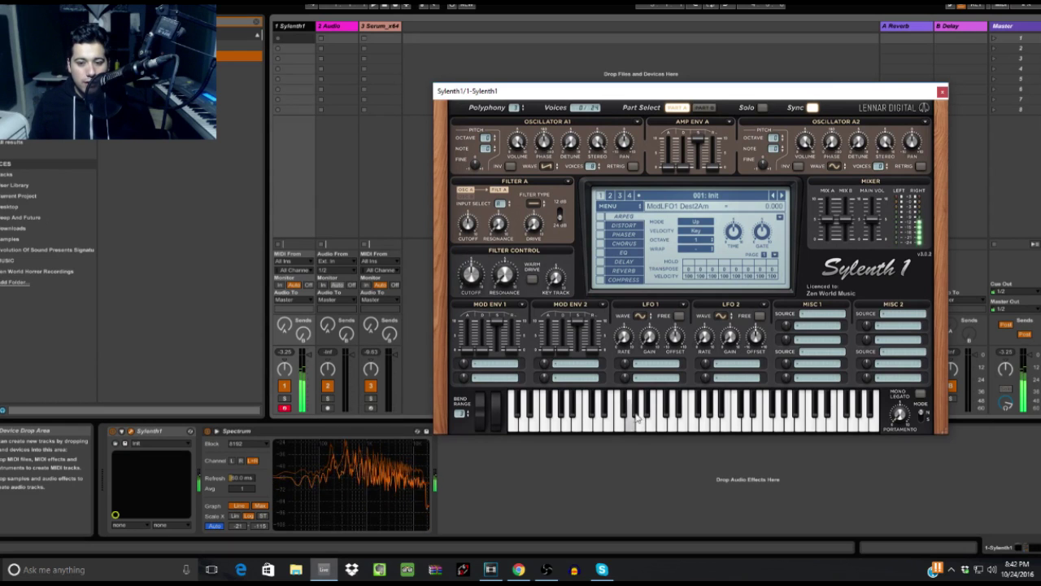
left_click(651, 417)
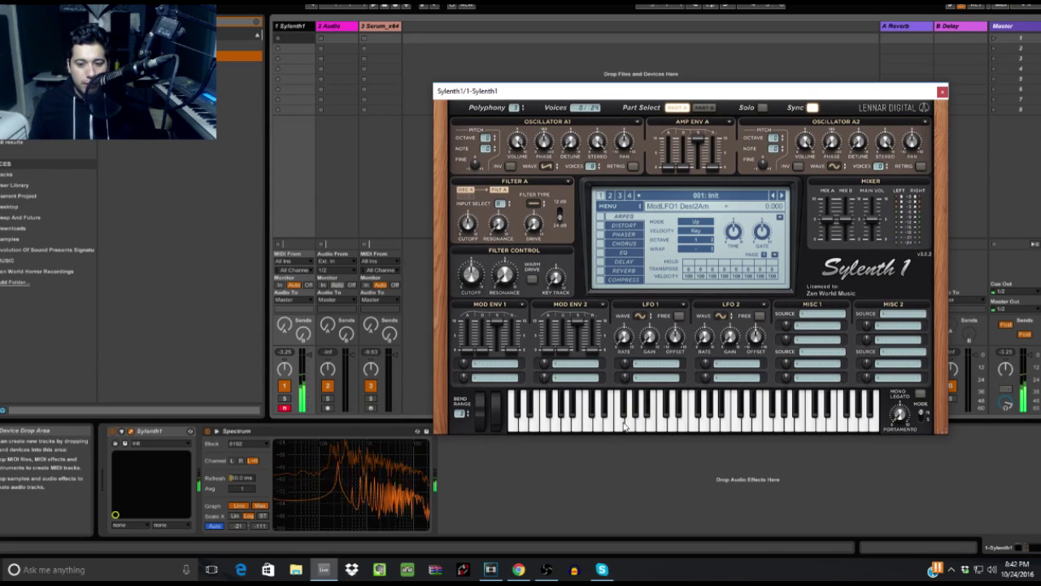
left_click(627, 422)
left_click(648, 416)
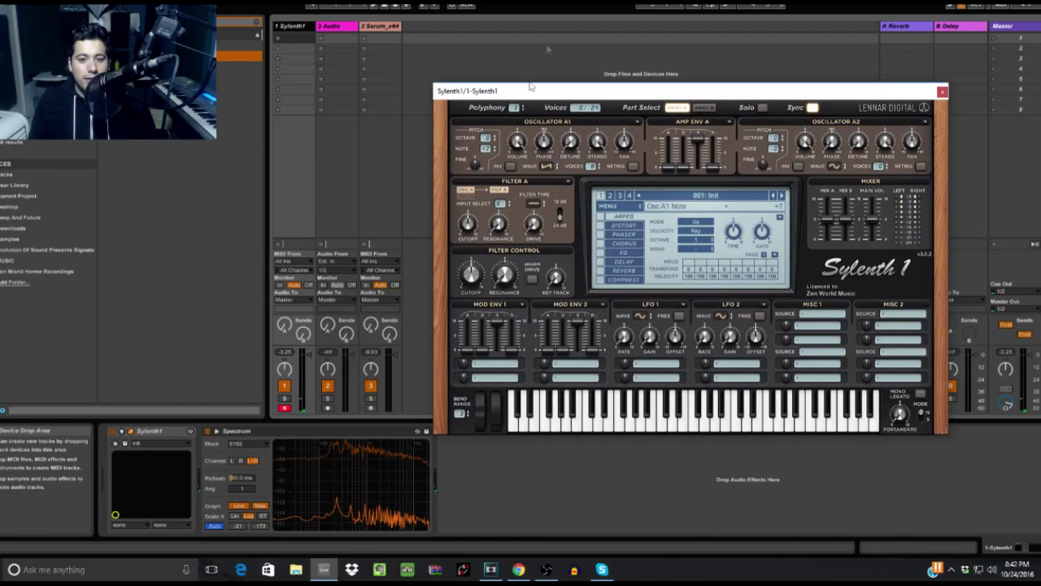
Count up Sylenth1's keys from the root to illustrate oscillator A1 note offsets of +7 and +2 semitones.
left_click(632, 419)
left_click(641, 421)
left_click(651, 419)
left_click(661, 419)
left_click(621, 427)
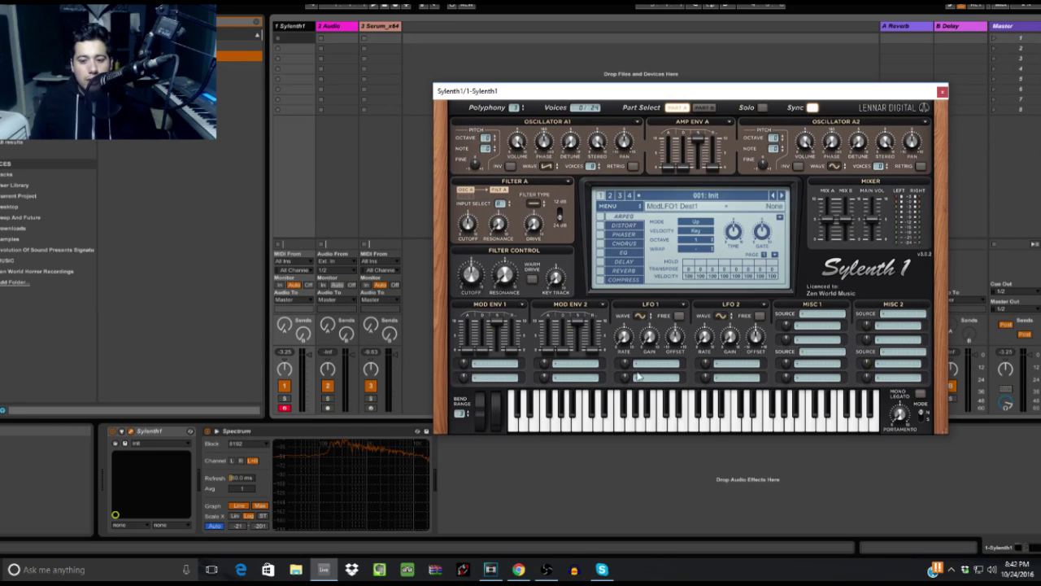
left_click(630, 422)
left_click(639, 416)
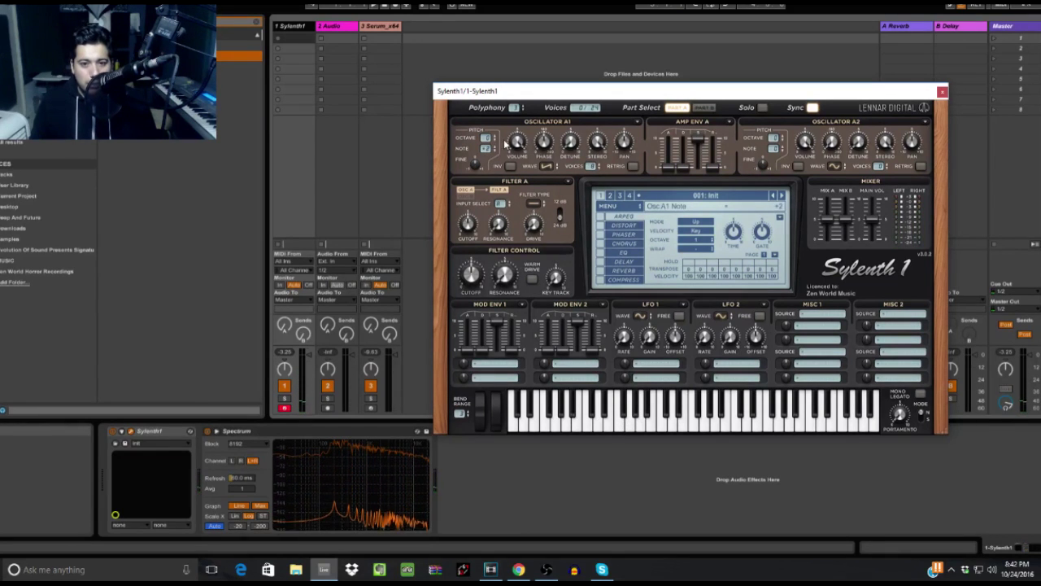
Play adjacent keys while varying oscillator A1's fine pitch, and reset the fine tuning to 0.000.
left_click(619, 431)
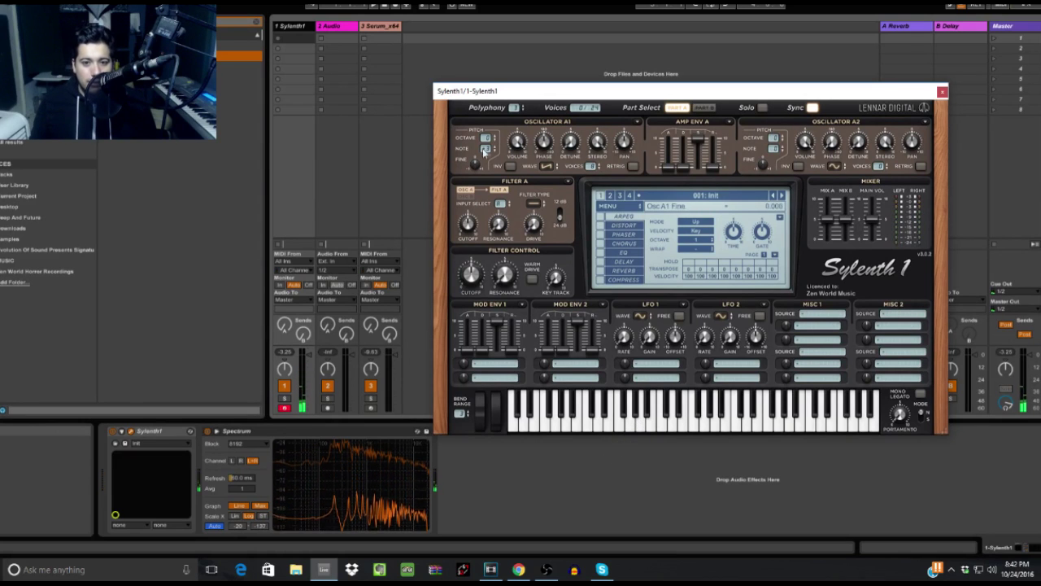
left_click(633, 415)
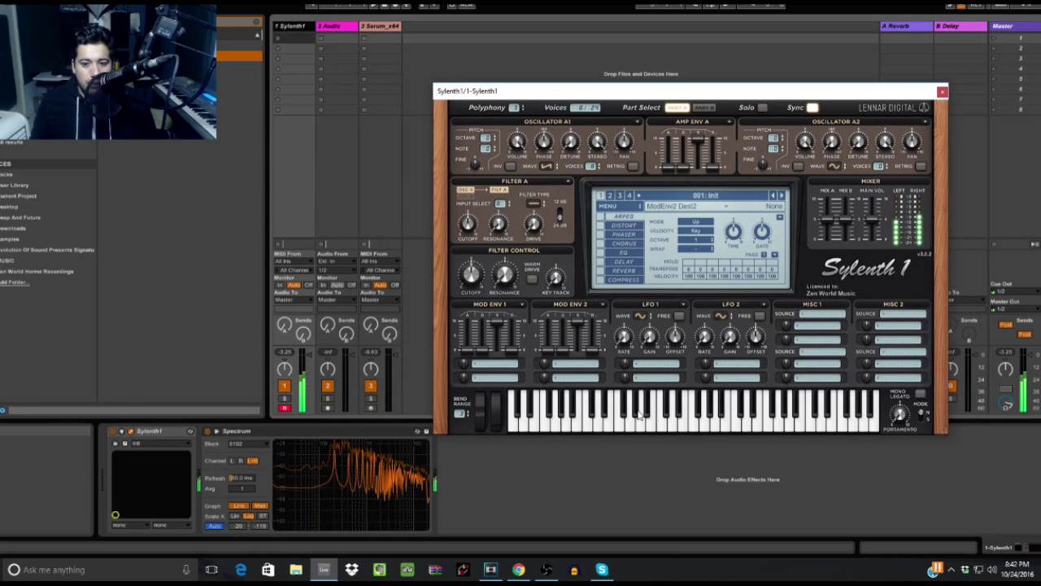
left_click(642, 413)
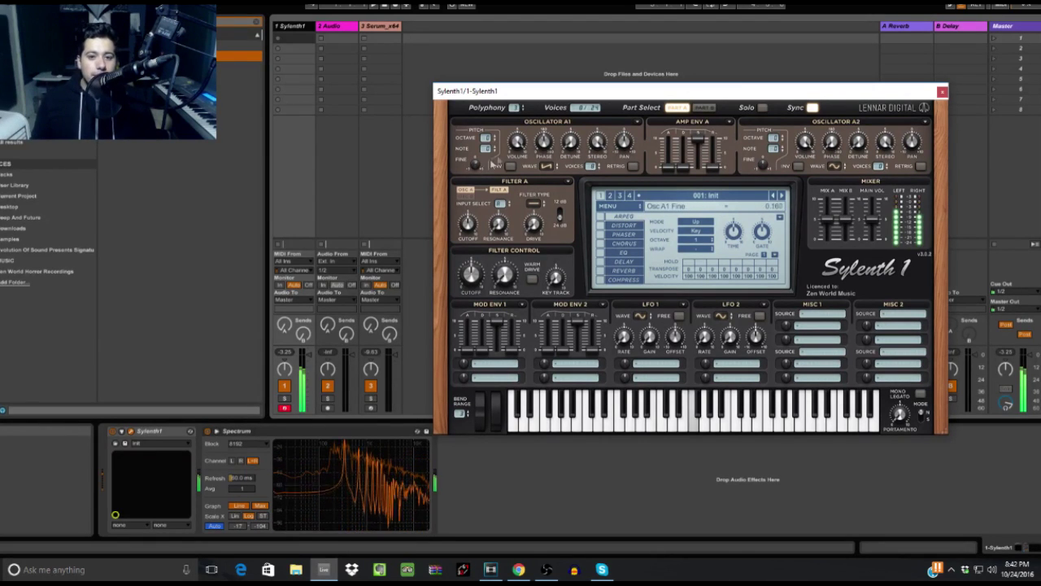
left_click_drag(476, 161, 484, 168)
double_click(476, 166)
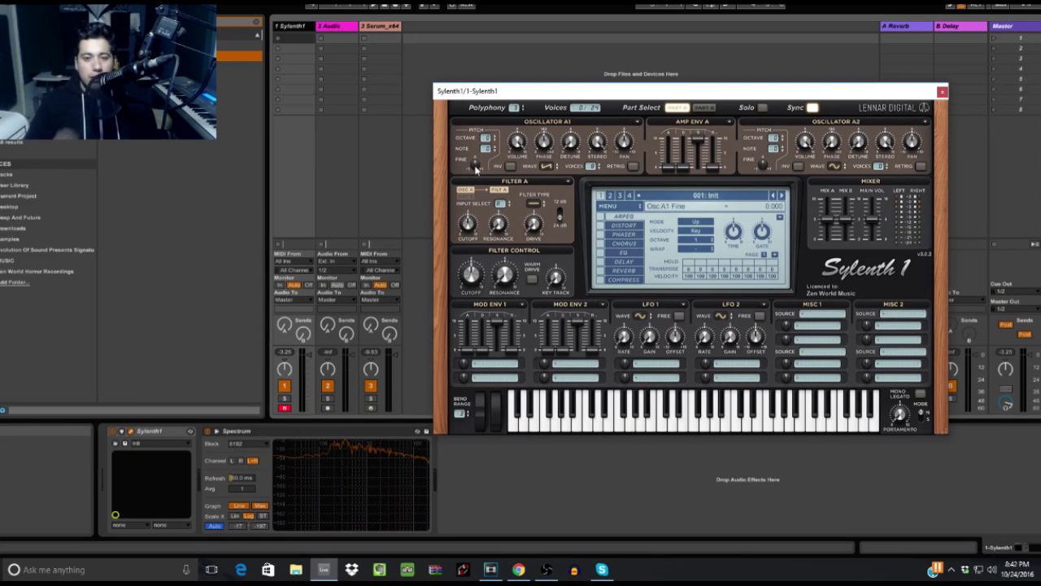
left_click_drag(477, 168, 478, 169)
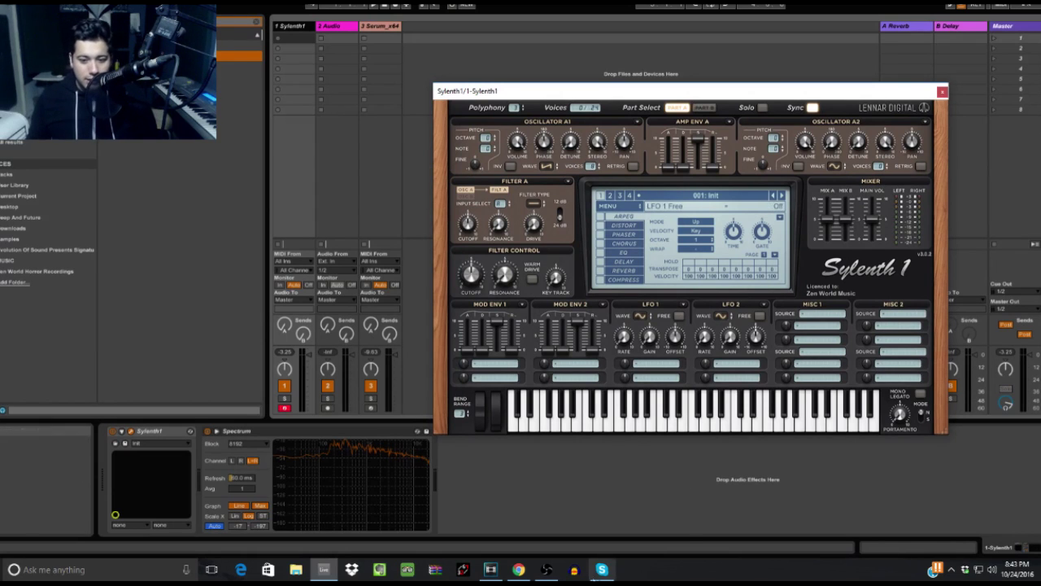
mouse_move(553, 575)
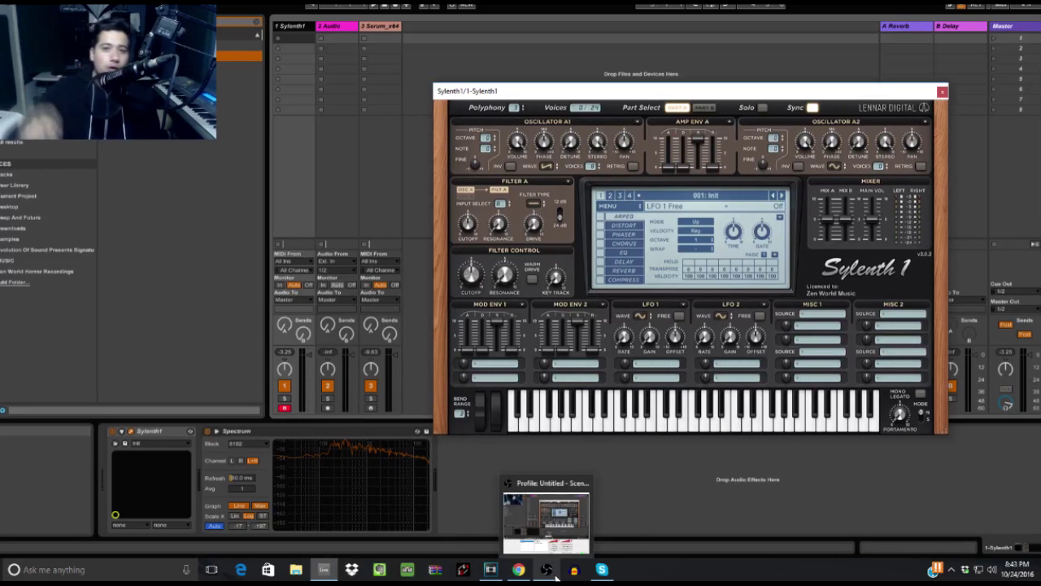
left_click(556, 576)
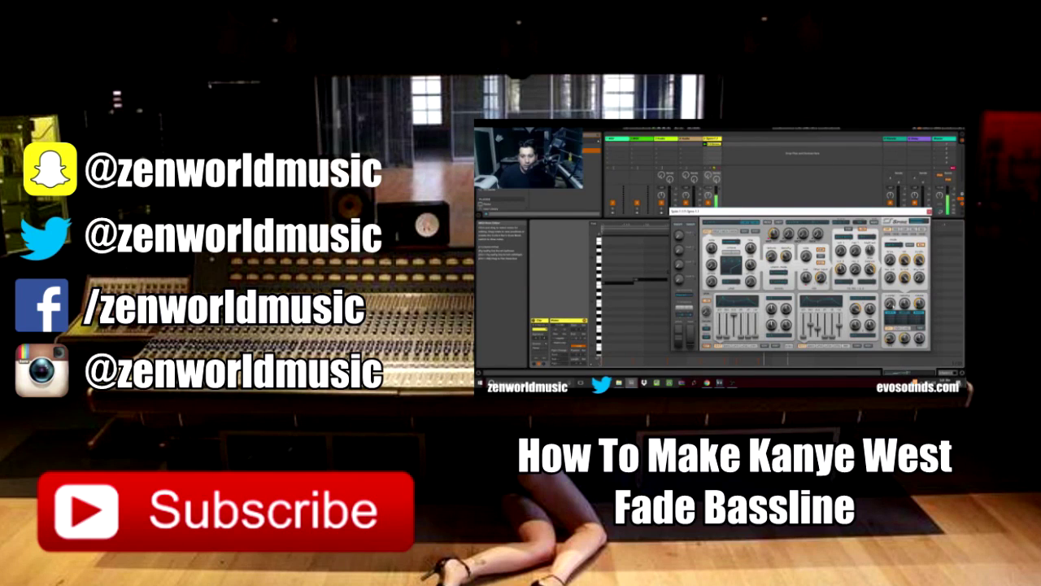